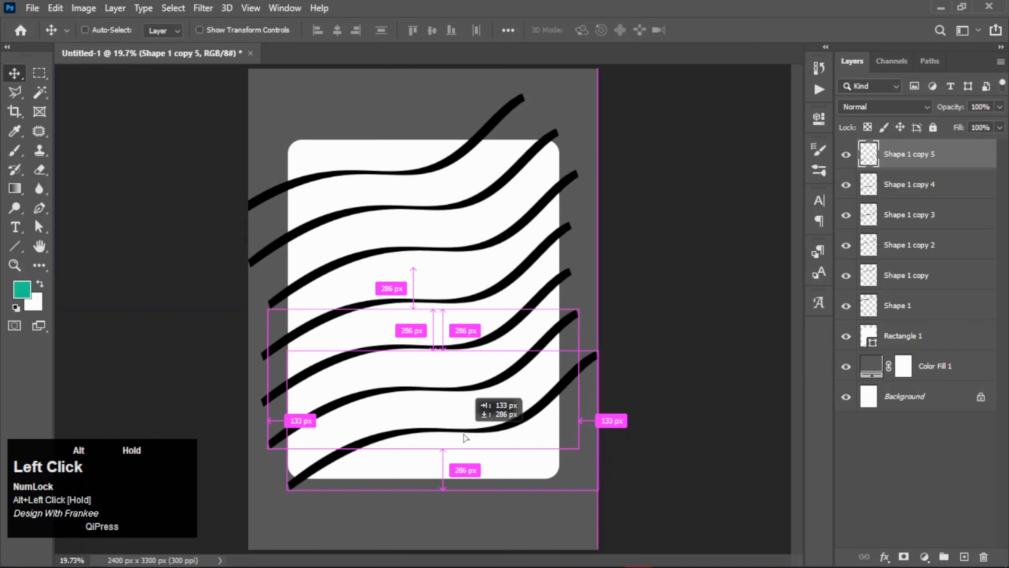
- Reposition Shape 1 and its copies up to Shape 1 copy 5 slightly to refine the spacing of the wavy lines over the rectangle
click(962, 198)
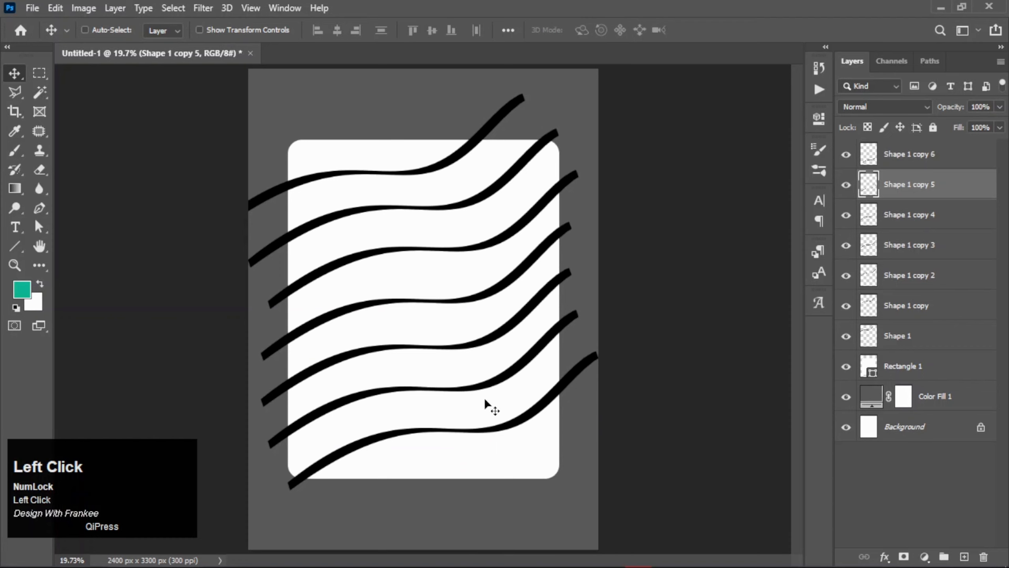
drag(484, 397, 506, 386)
click(925, 221)
drag(489, 340, 489, 333)
click(919, 246)
drag(502, 287, 503, 278)
click(918, 277)
drag(509, 240, 509, 234)
click(914, 306)
drag(454, 205, 467, 205)
click(912, 337)
drag(452, 151, 456, 158)
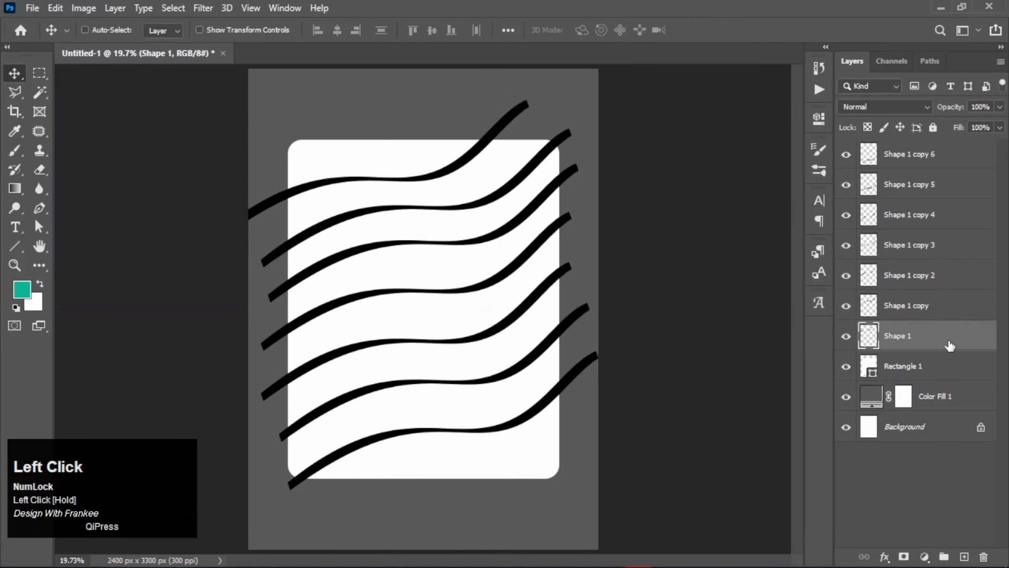
- Select all seven wavy-line layers and move them slightly down together with Free Transform
shift+click(926, 157)
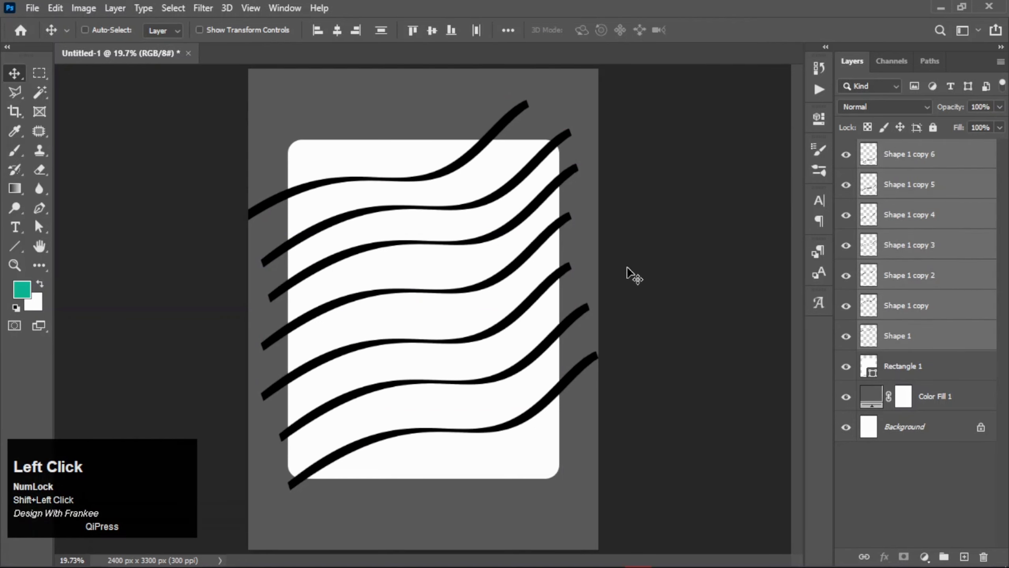
key(ctrl+t)
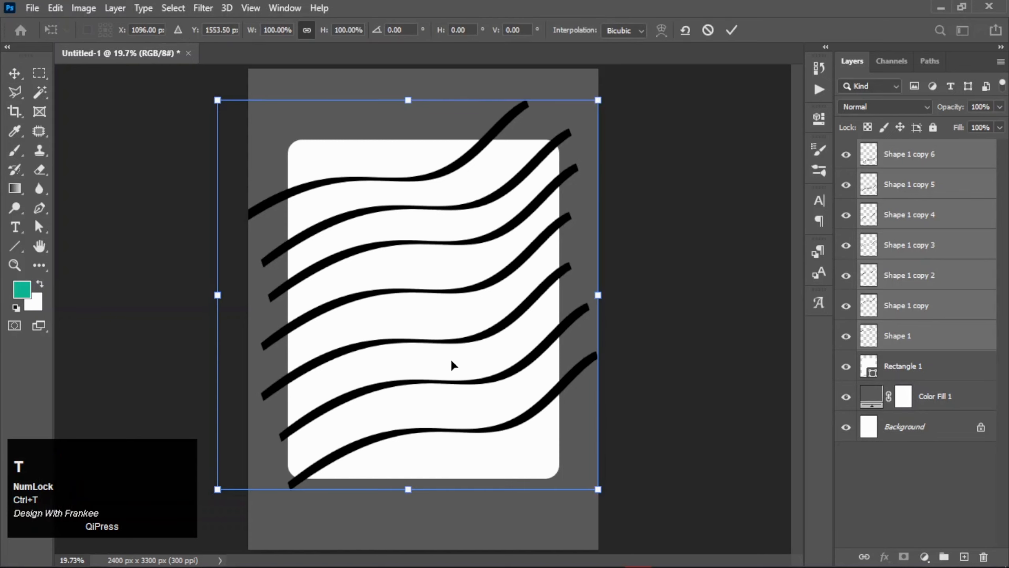
drag(453, 362, 457, 358)
double_click(458, 358)
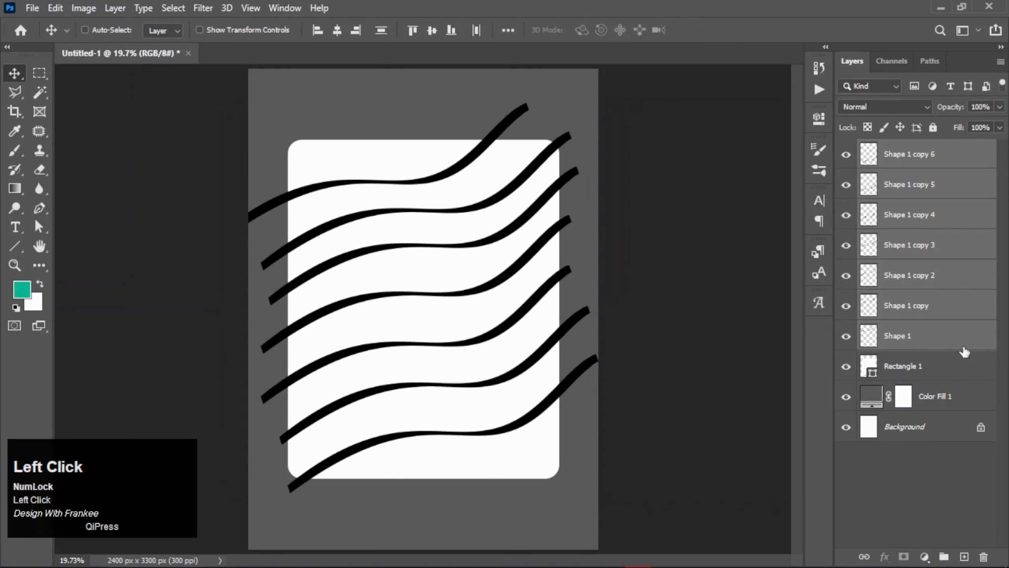
- Merge the selected wavy-line layers into one layer and rasterize the Rectangle 1 layer
right_click(944, 281)
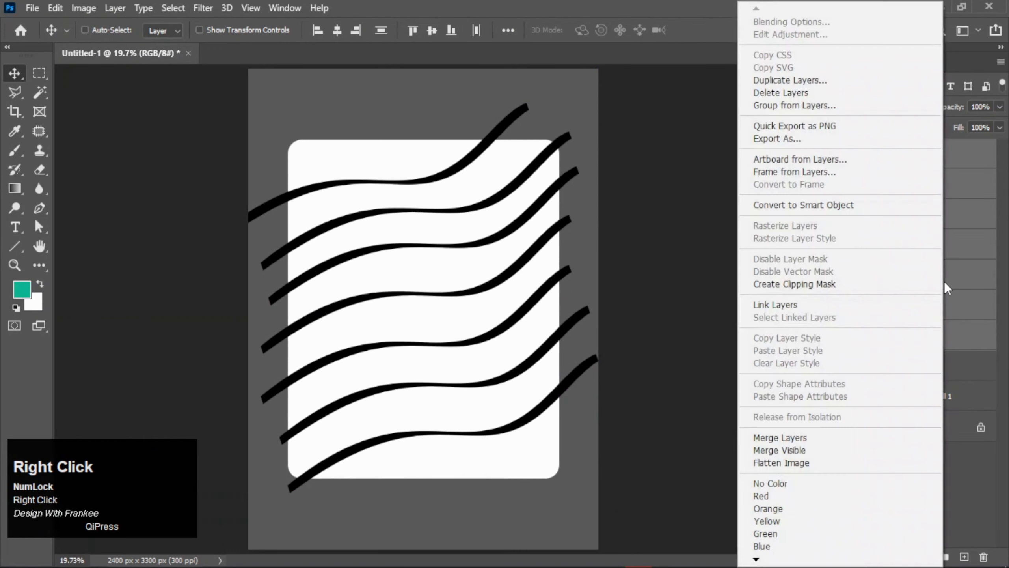
click(773, 438)
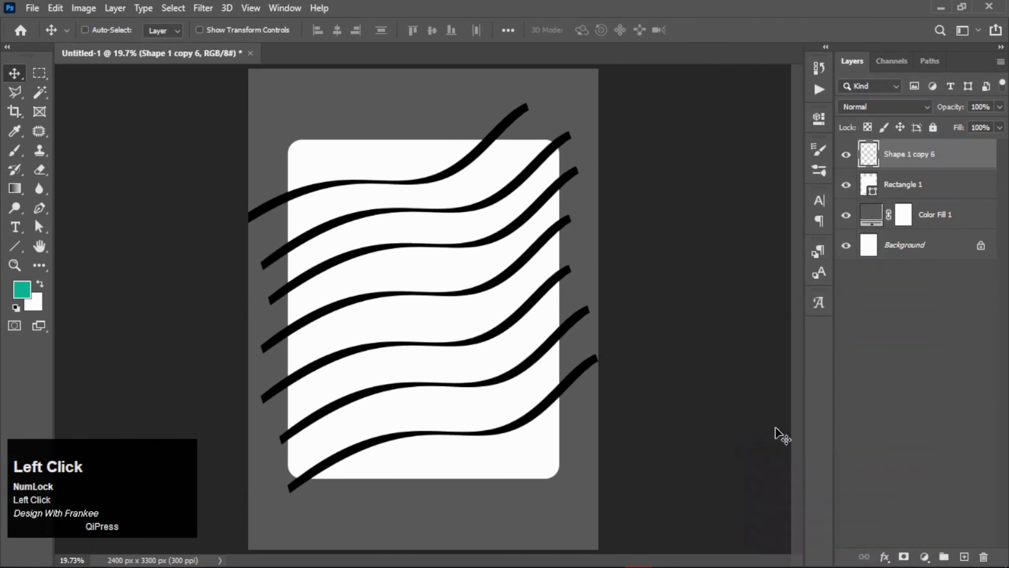
click(930, 192)
right_click(928, 193)
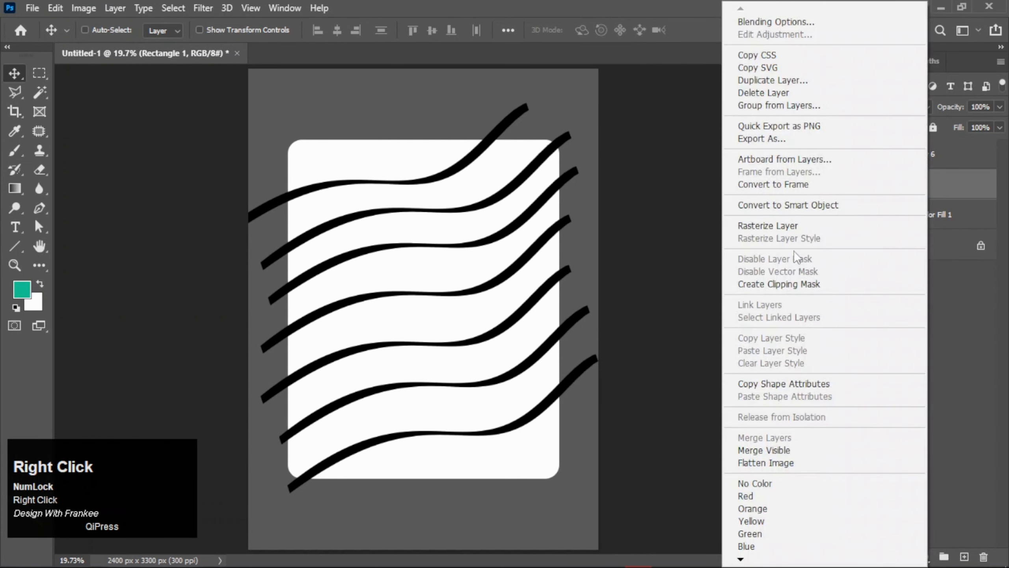
click(767, 225)
- Load the merged wavy lines as a selection, delete that area from Rectangle 1, and deselect
click(858, 162)
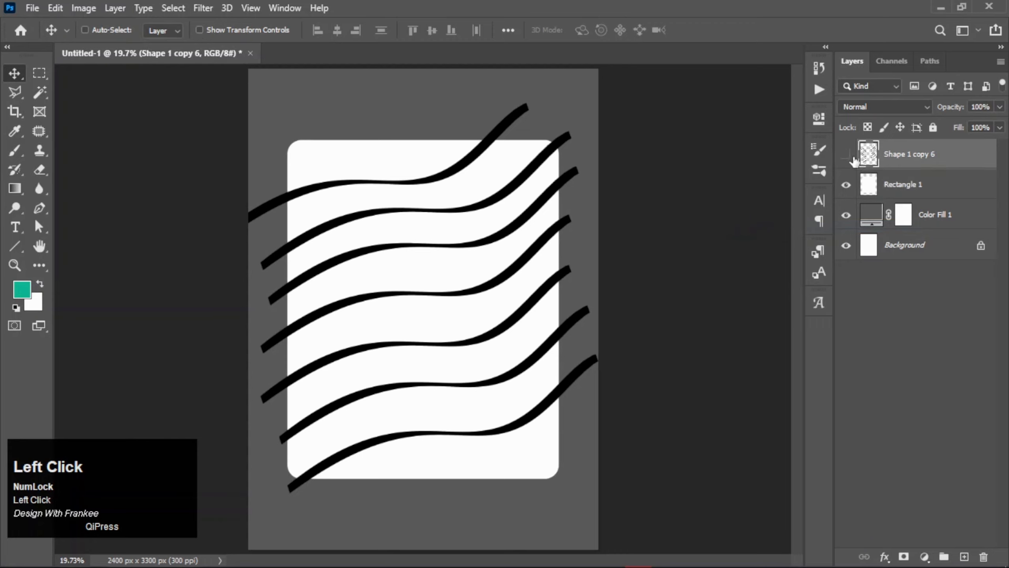
click(853, 158)
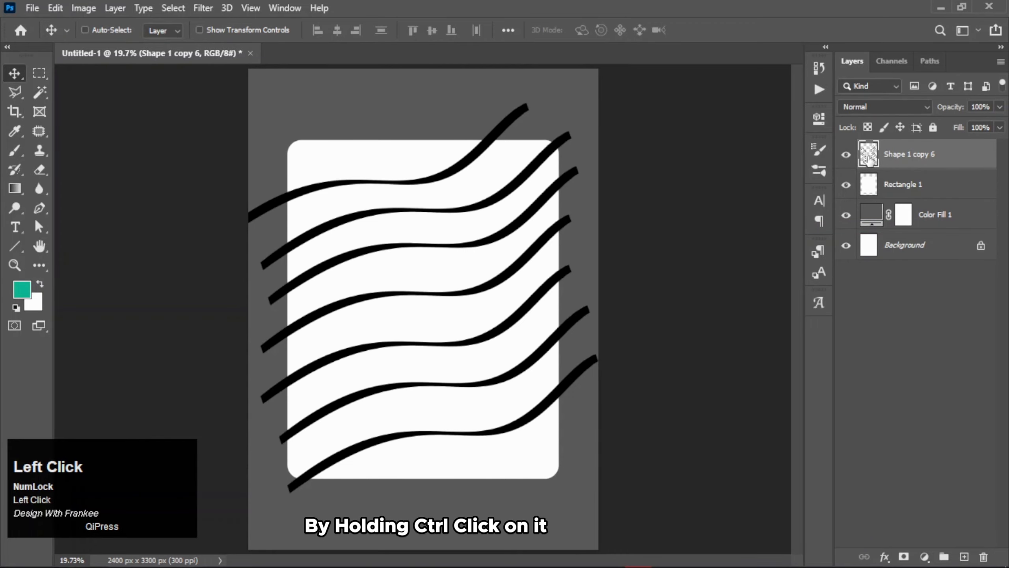
ctrl+click(869, 159)
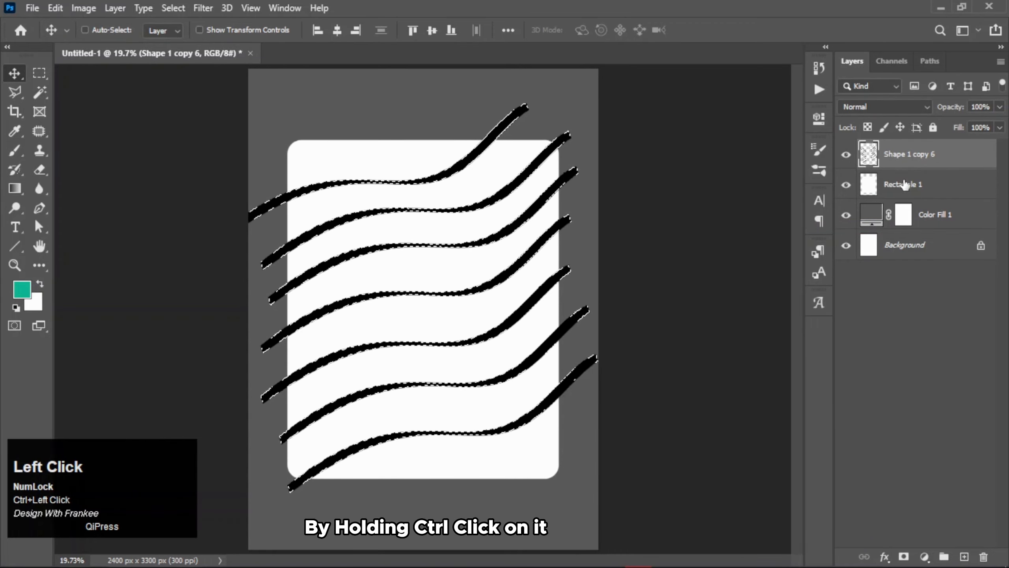
click(920, 195)
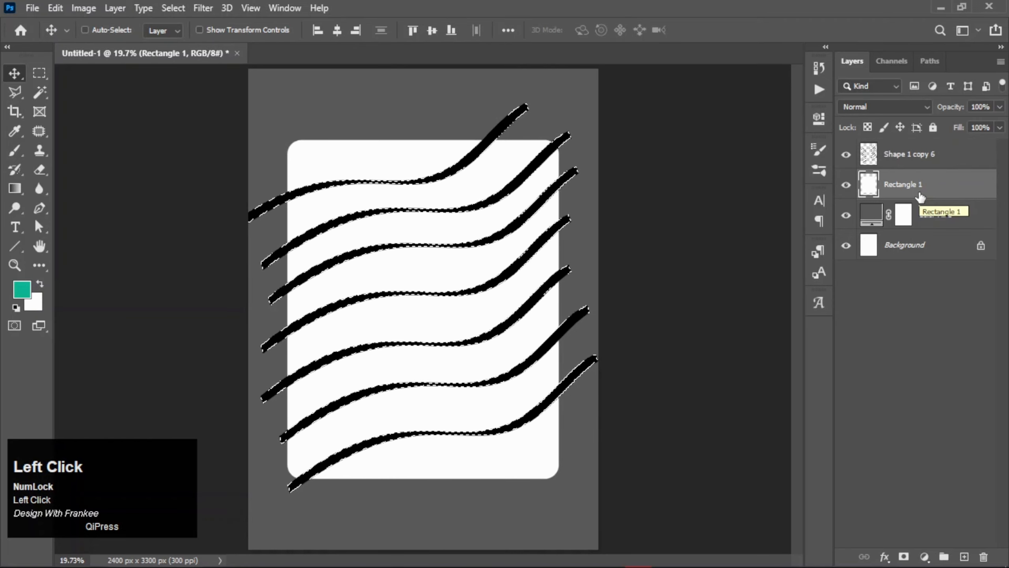
key(Delete)
key(ctrl+d)
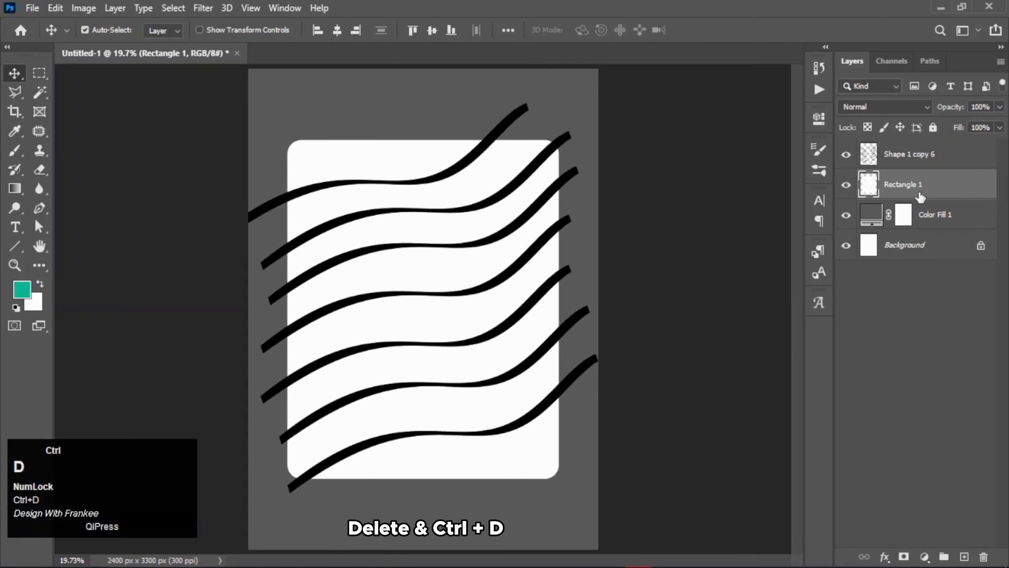
- Place the Shape 1 copy 6 layer below Rectangle 1 and hide it
click(846, 154)
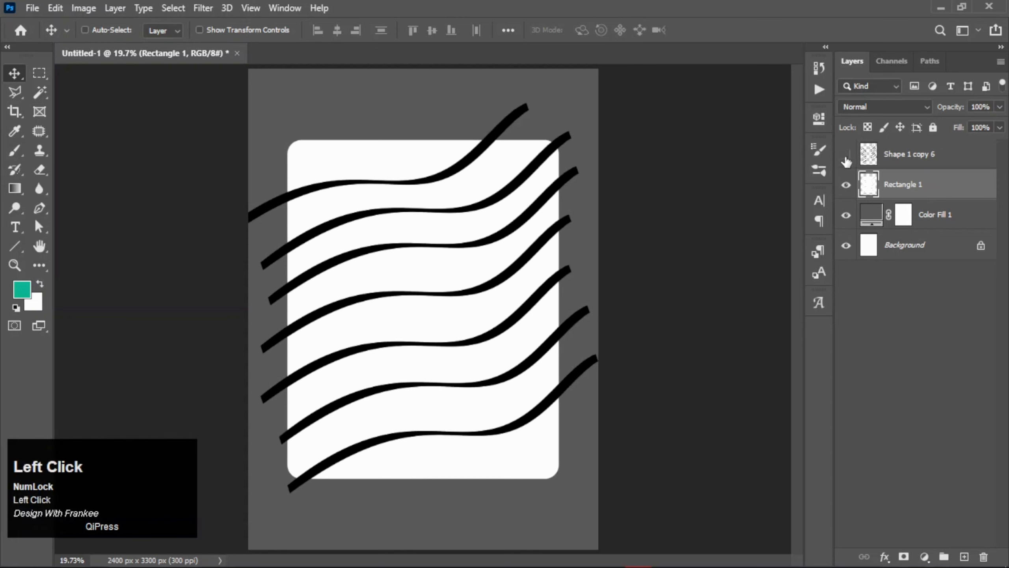
drag(899, 156, 898, 187)
click(894, 157)
click(847, 155)
click(847, 155)
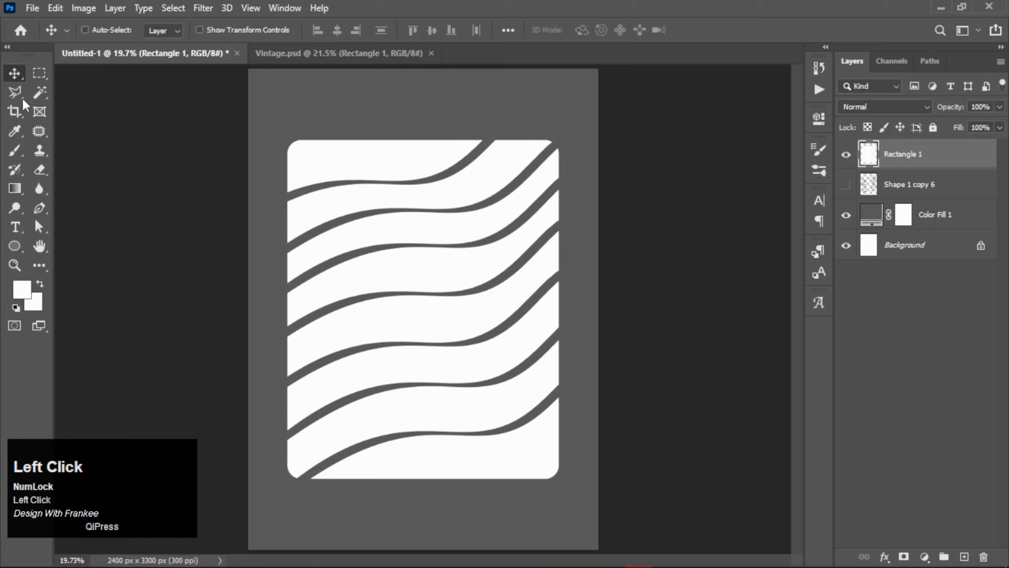
- Select the uppermost band of Rectangle 1 with the Magic Wand and fill it with foreground color 2a595f
right_click(33, 94)
click(118, 119)
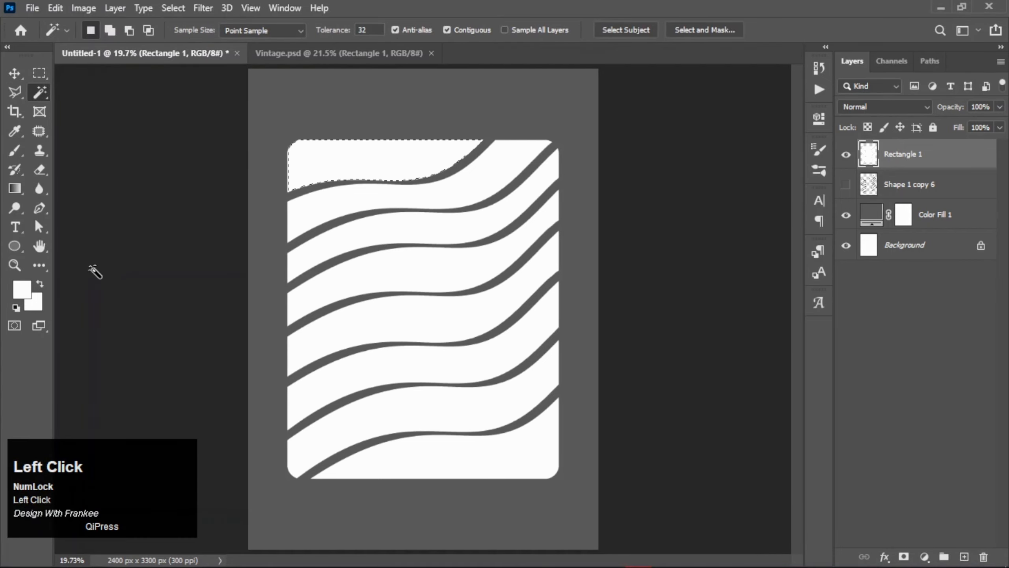
click(28, 296)
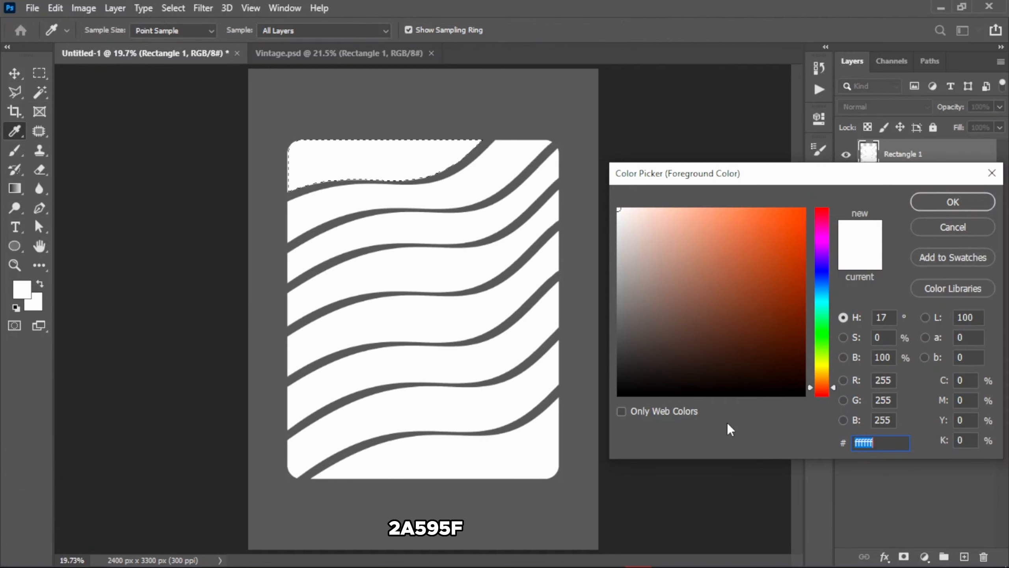
text(2)
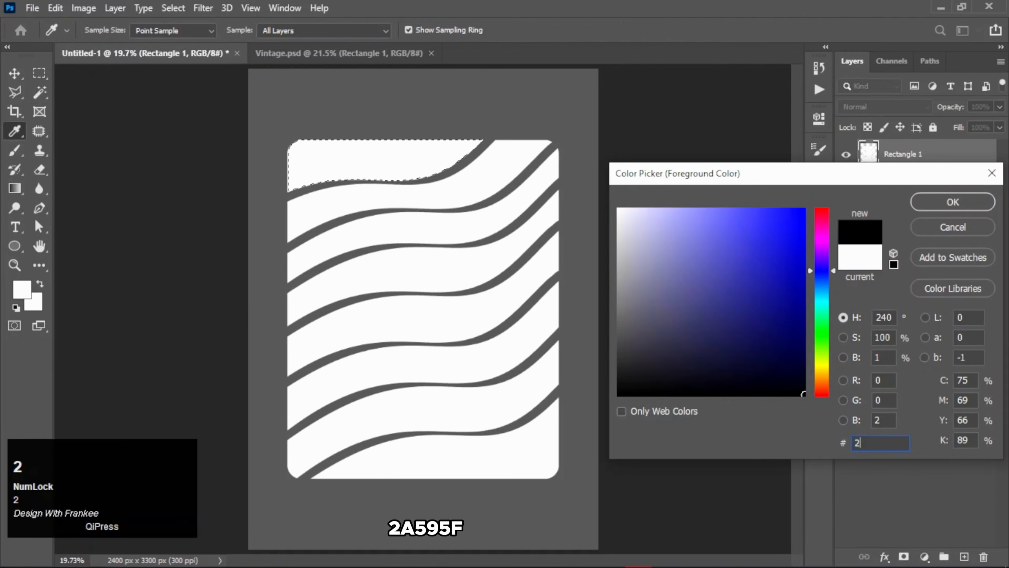
text(a5)
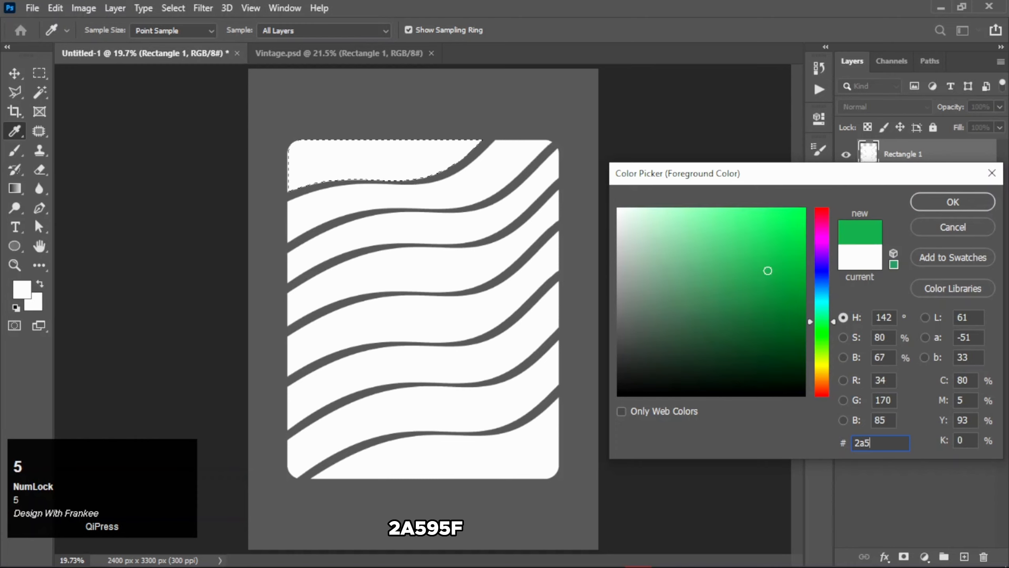
text(9)
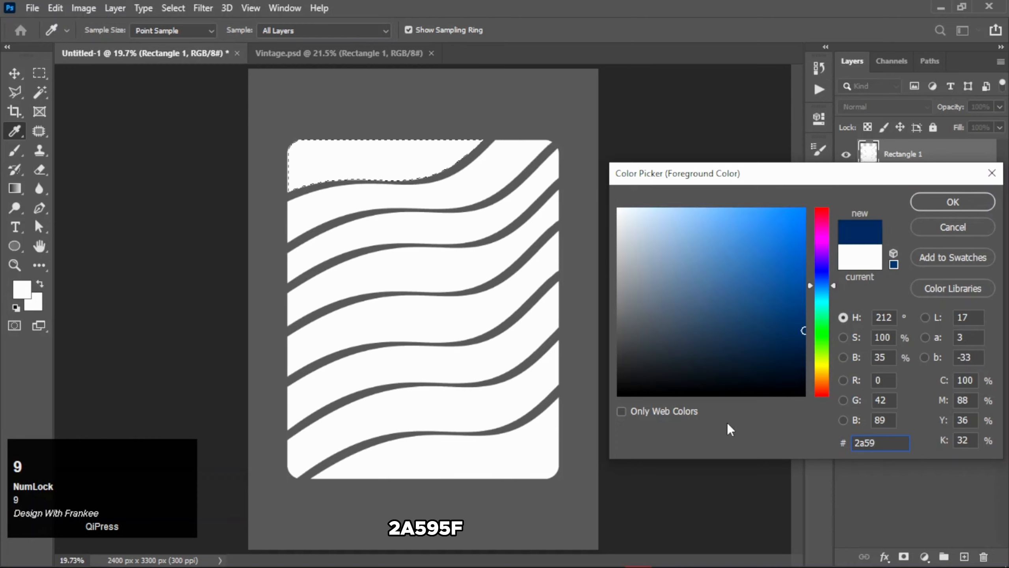
text(5f)
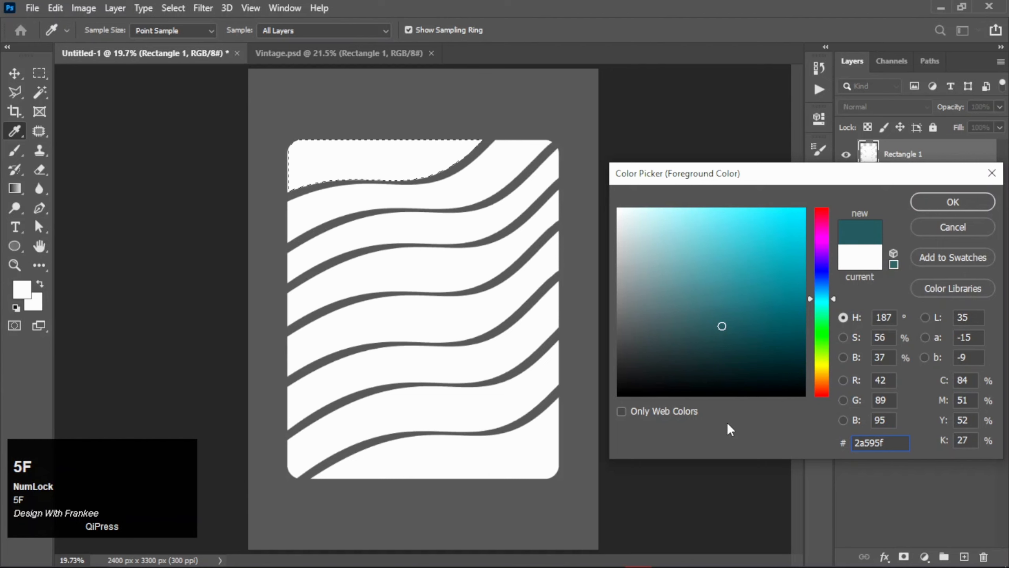
key(Return)
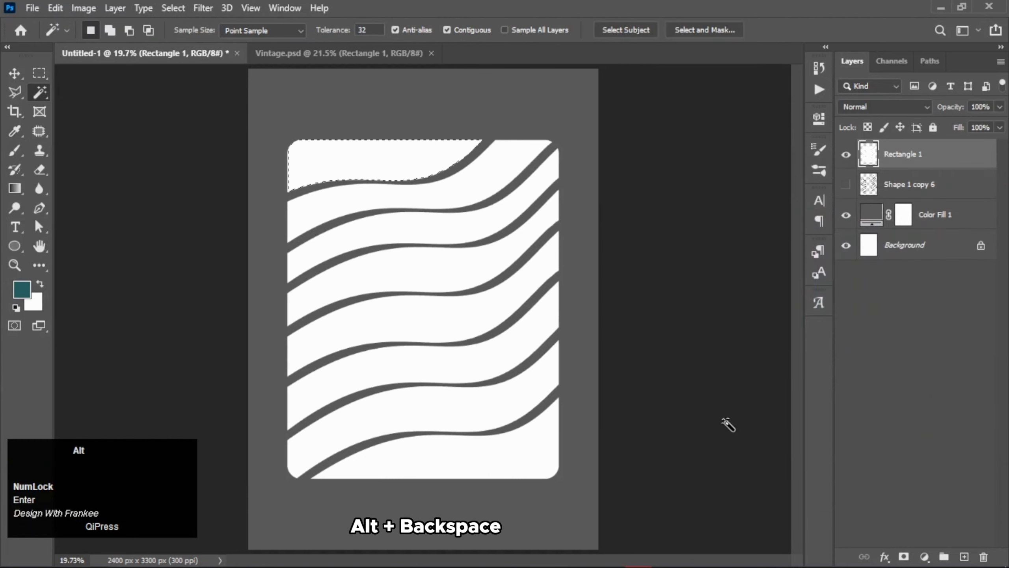
key(alt+BackSpace)
- Select the second band from the top with the Magic Wand and fill it with color 17747b
click(390, 209)
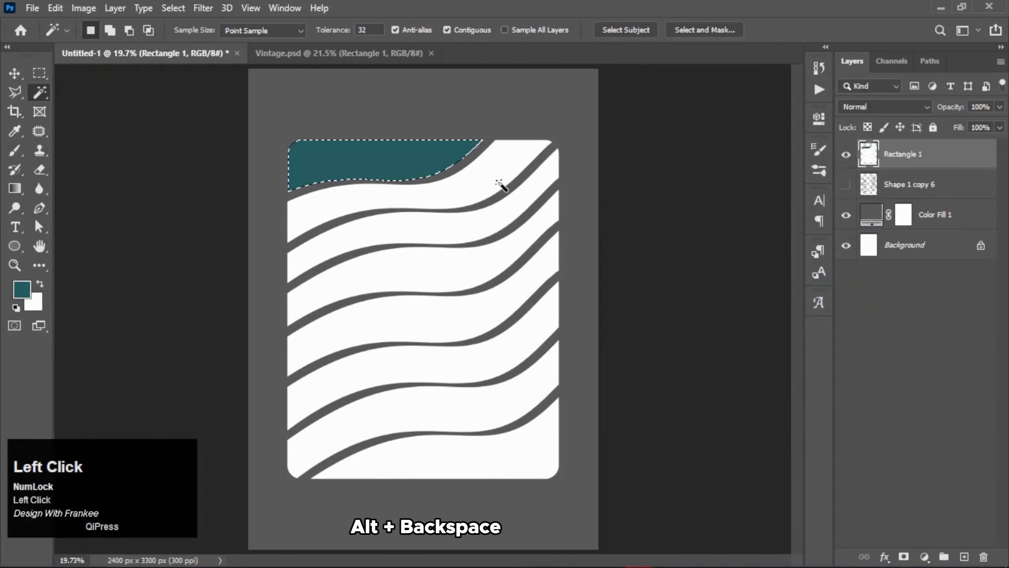
click(31, 292)
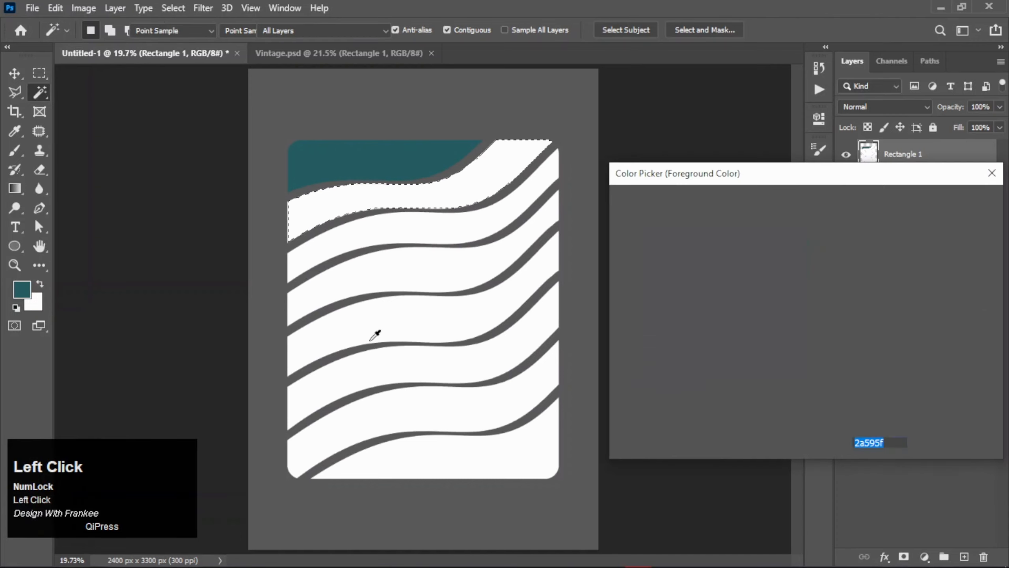
text(1)
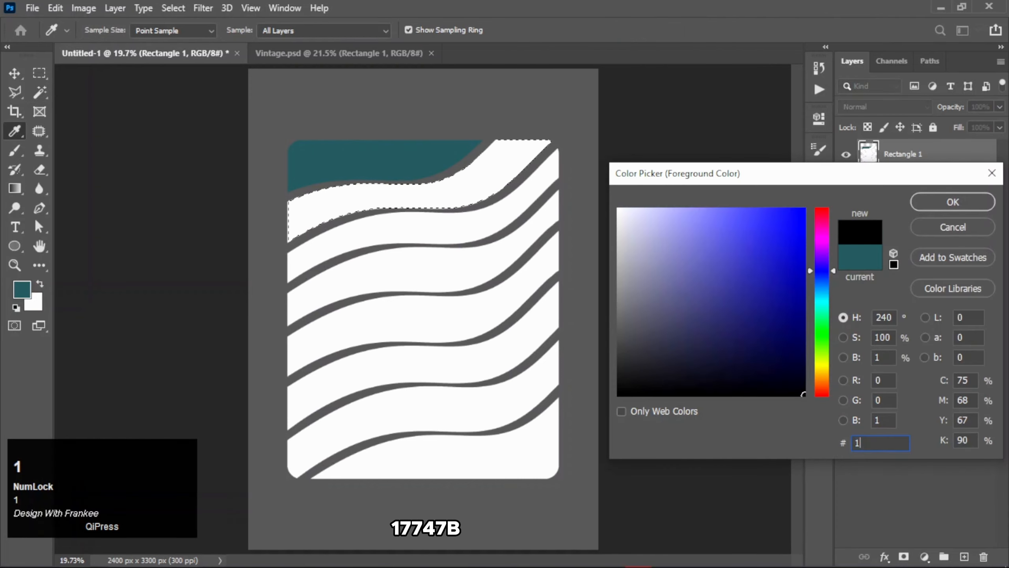
text(77)
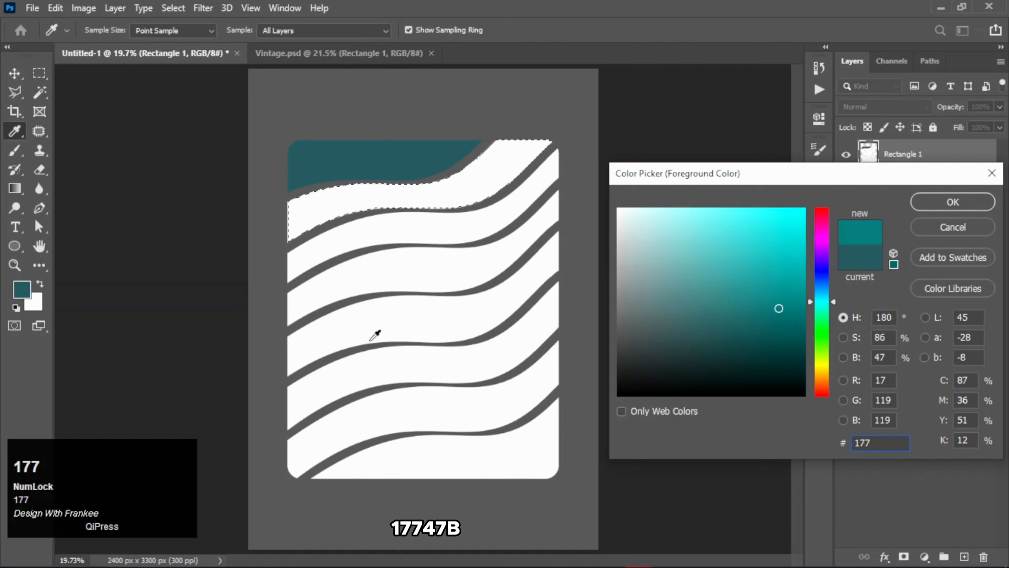
text(47b)
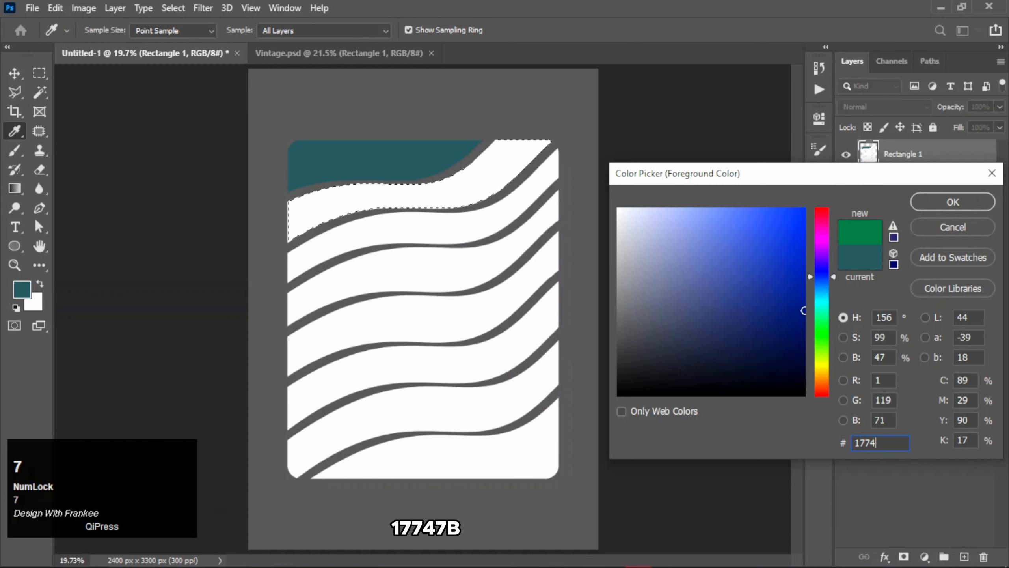
key(Return)
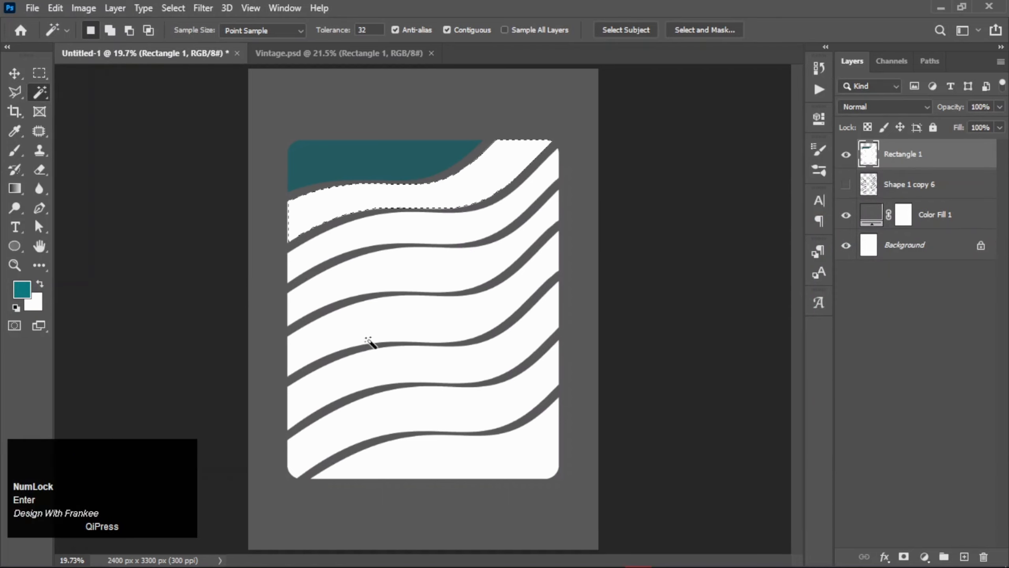
key(alt+BackSpace)
- Select the third band from the top with the Magic Wand and fill it with color 0a9aa0
click(394, 239)
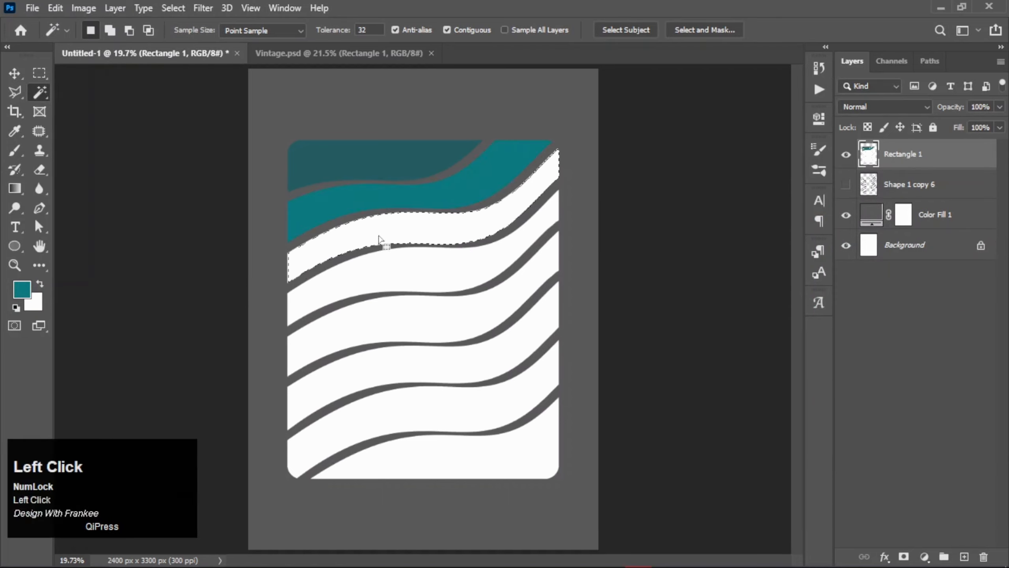
click(28, 295)
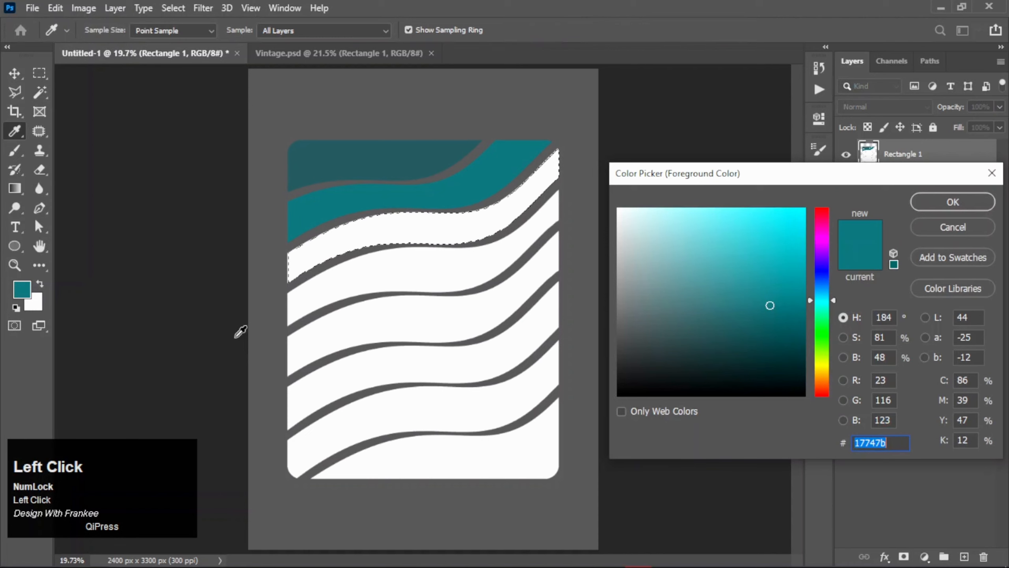
text(0a)
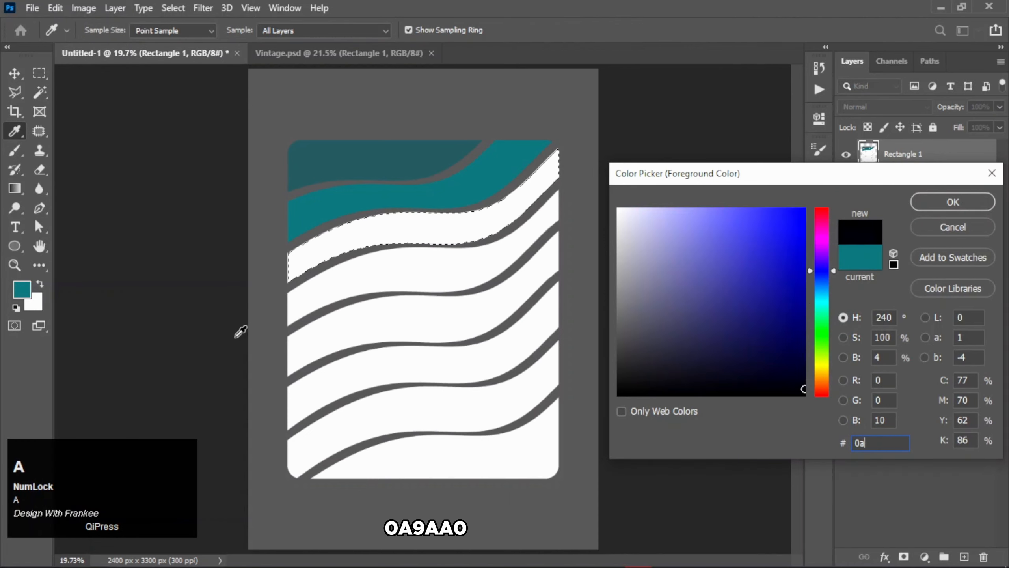
text(9)
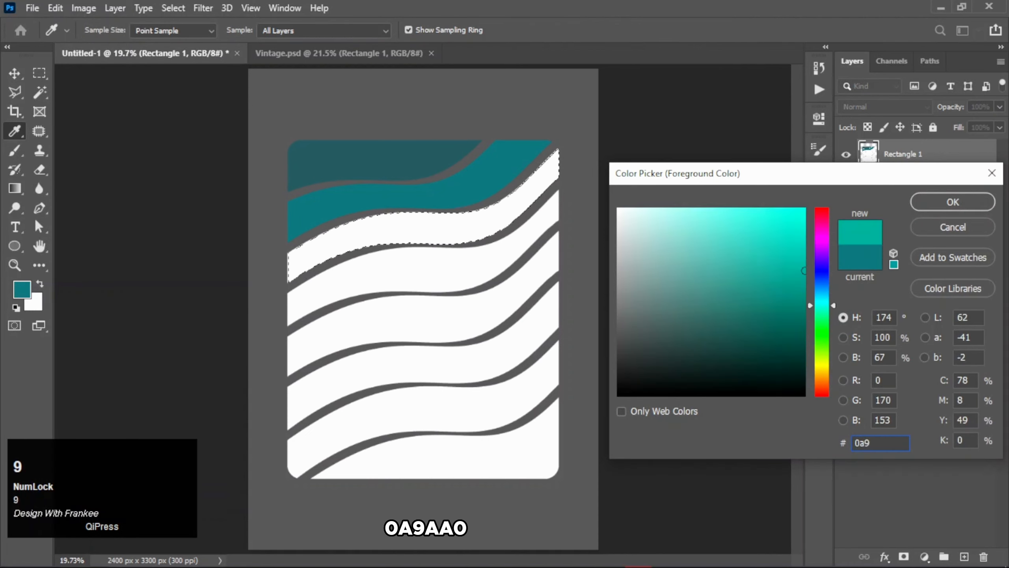
text(aa0)
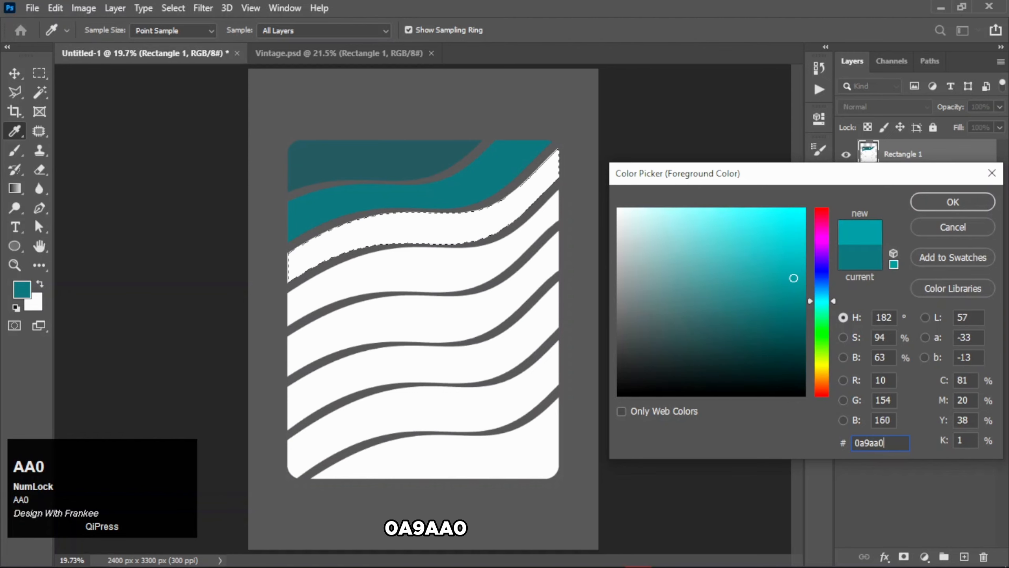
key(Return)
key(alt+BackSpace)
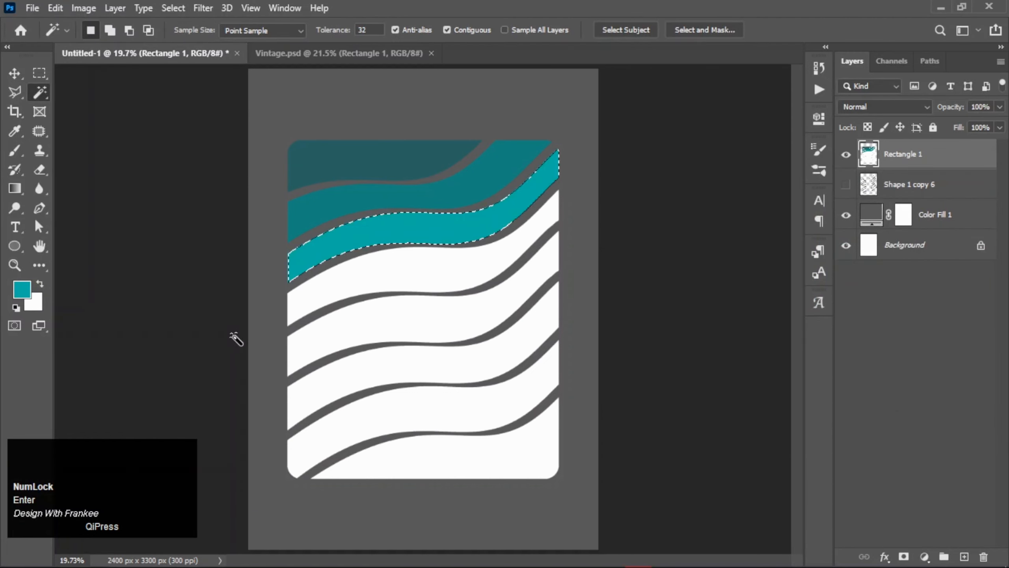
- Select the fourth band from the top with the Magic Wand and fill it with foreground color 1dac90
click(385, 266)
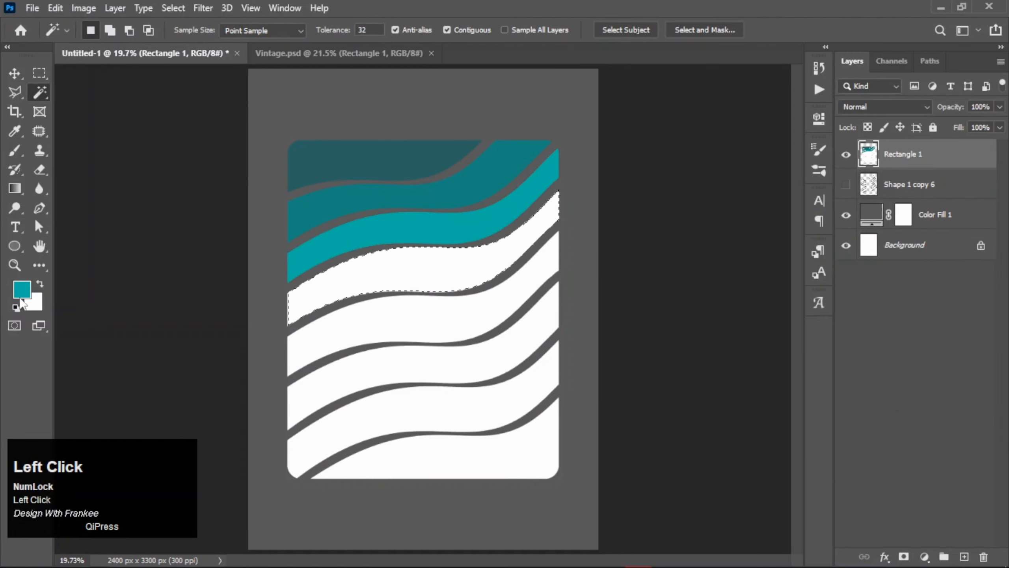
click(22, 289)
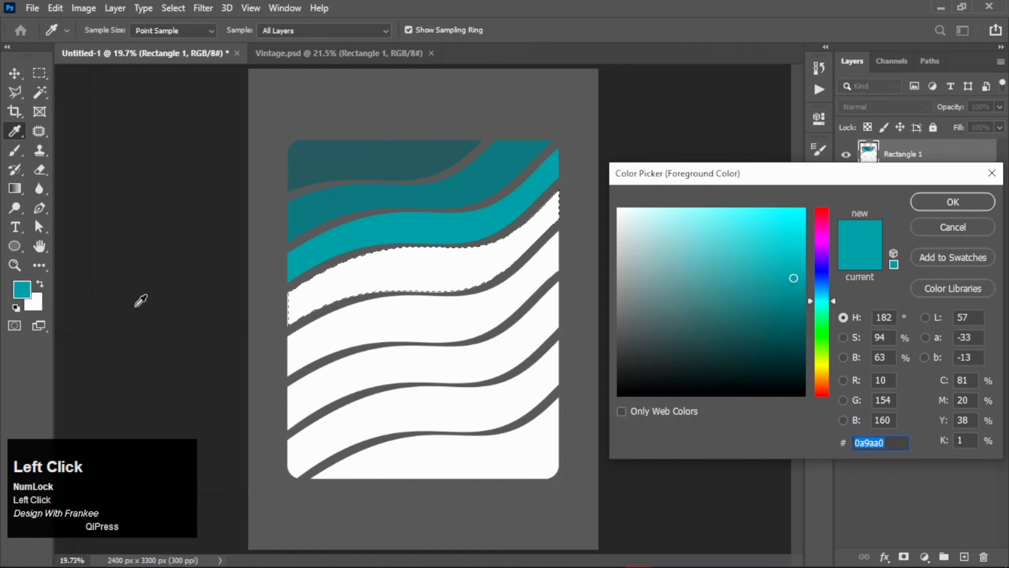
text(1)
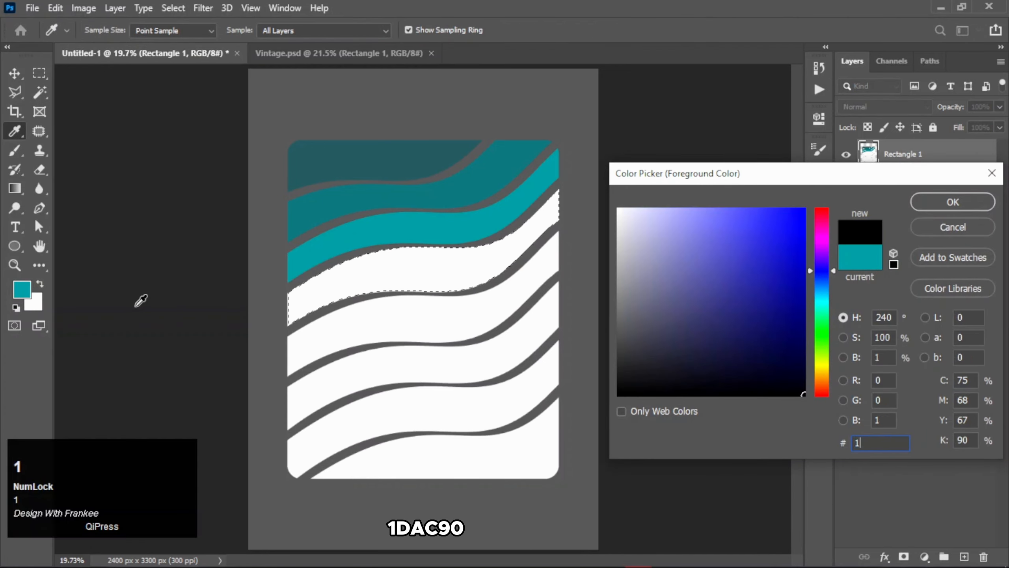
text(d)
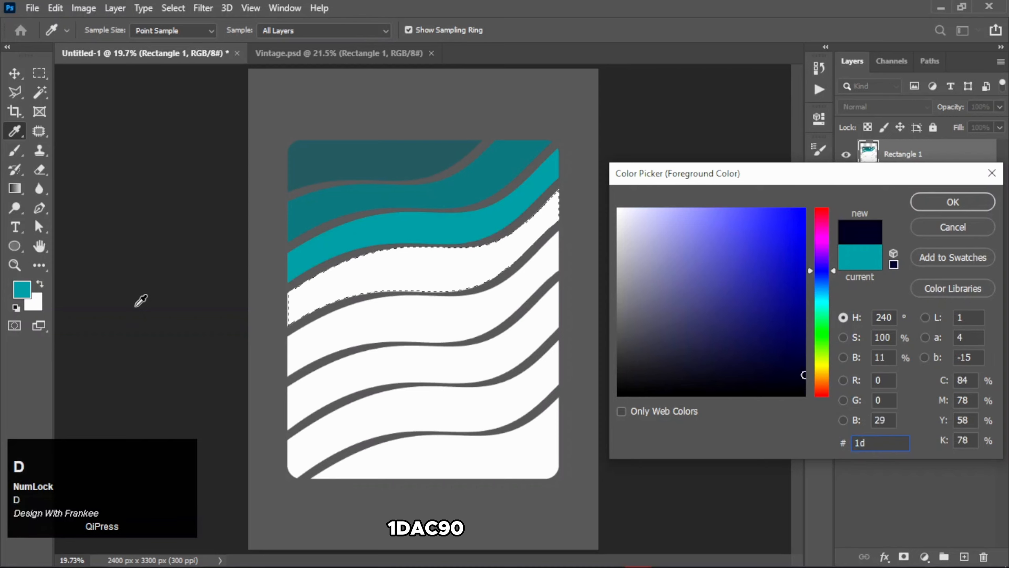
text(ac)
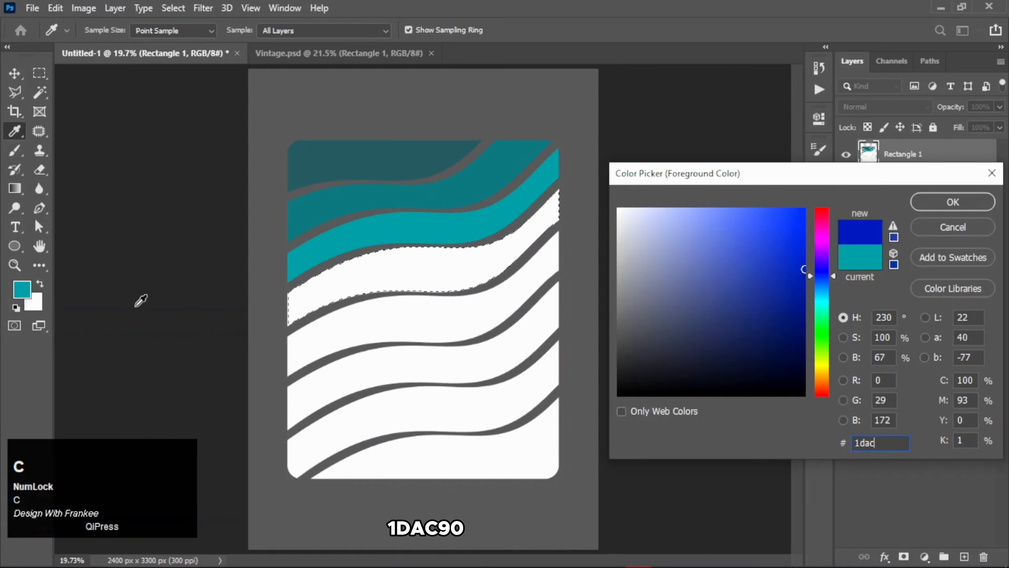
text(90)
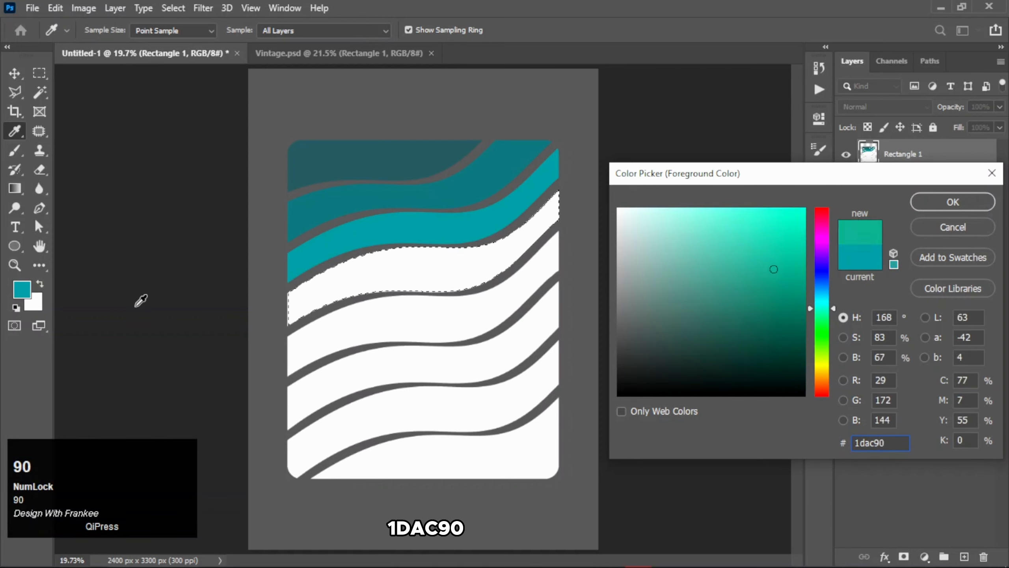
key(Return)
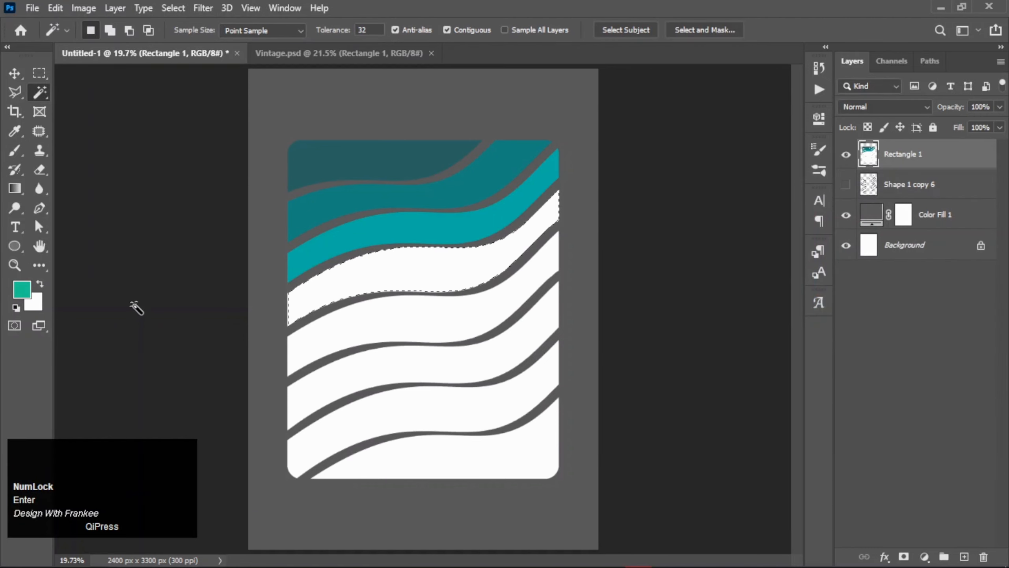
key(alt+BackSpace)
- Select the fifth band from the top with the Magic Wand and fill it with foreground color f5950b
click(381, 333)
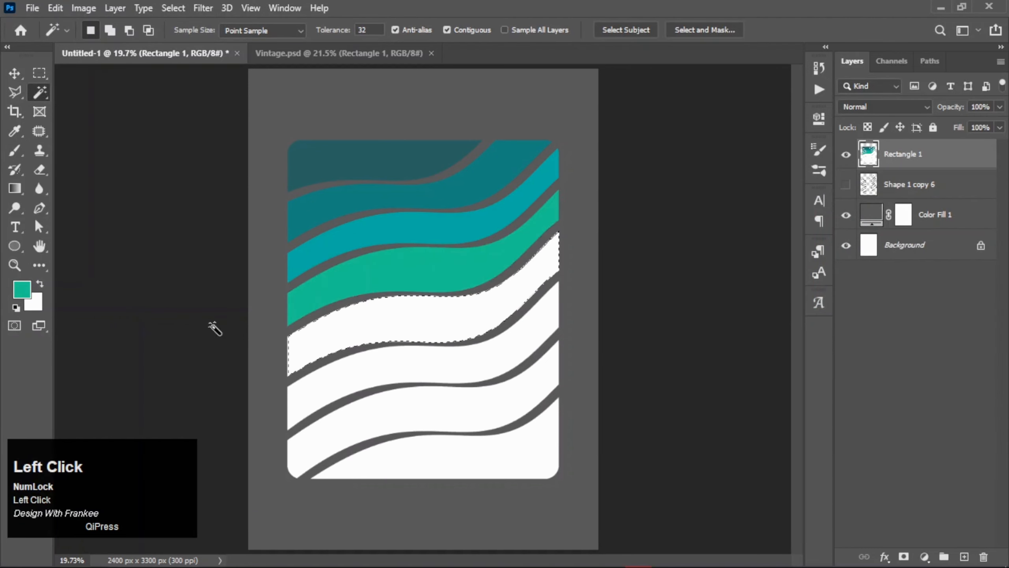
click(21, 289)
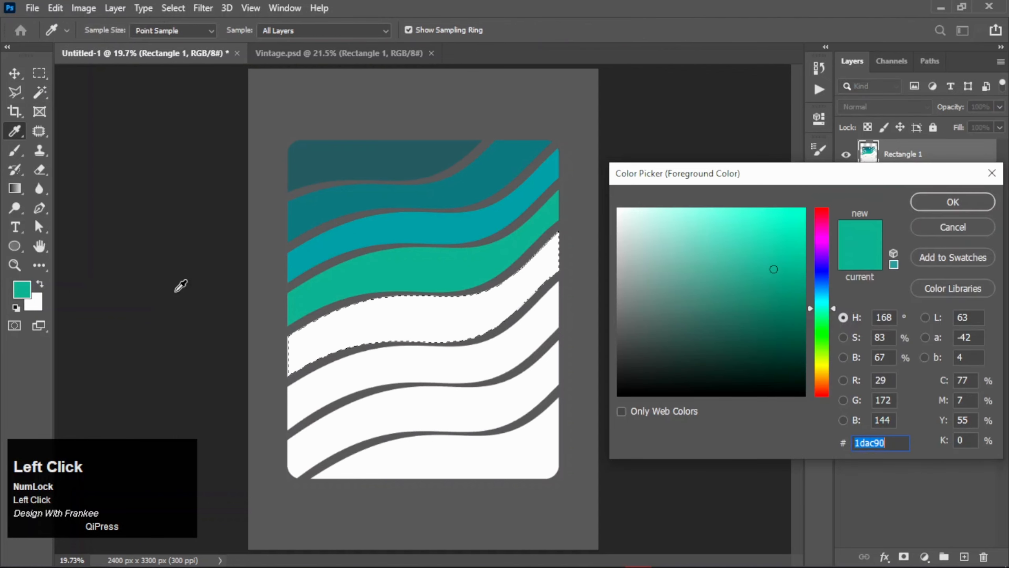
text(f)
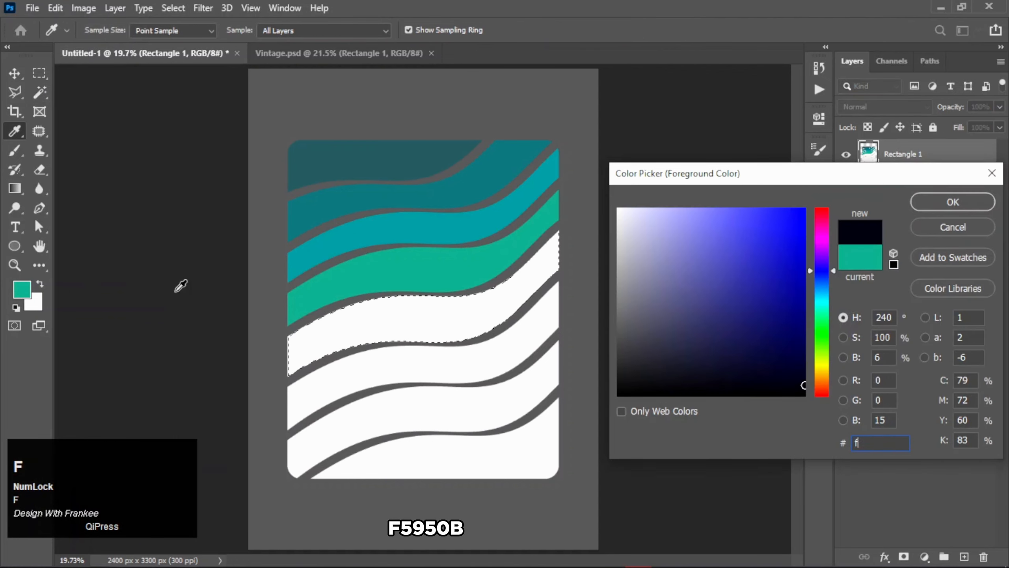
text(59)
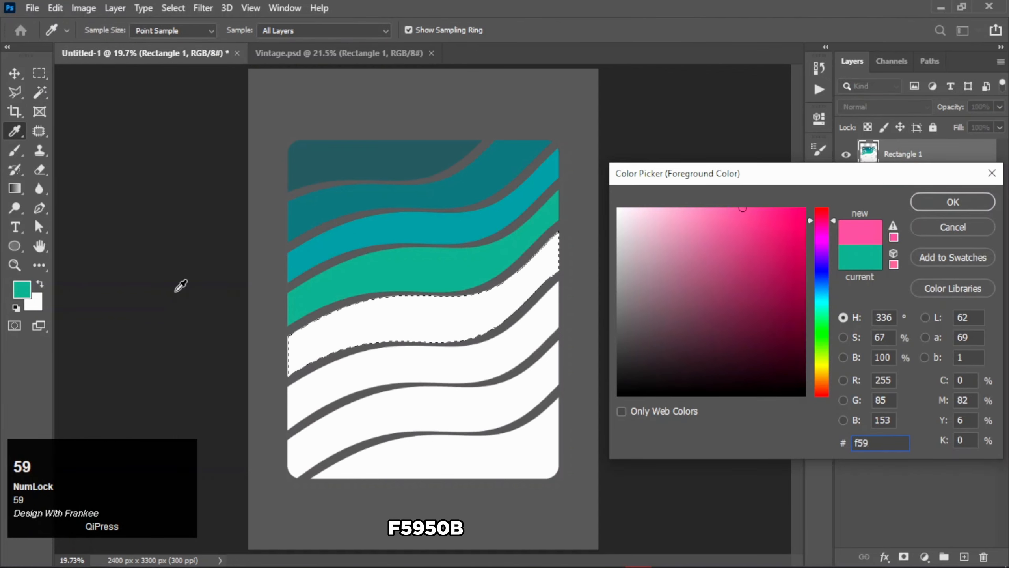
text(50b)
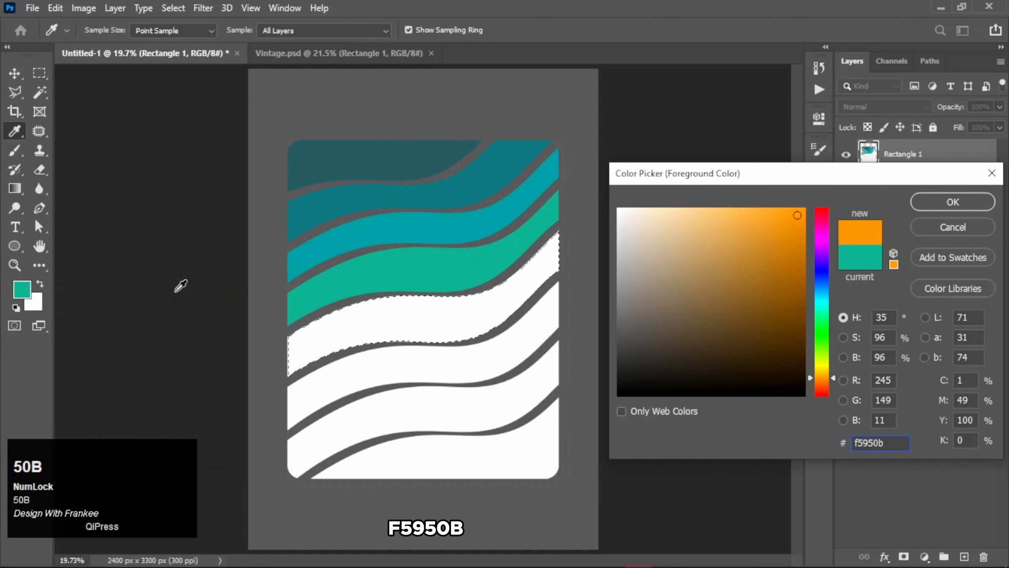
key(Return)
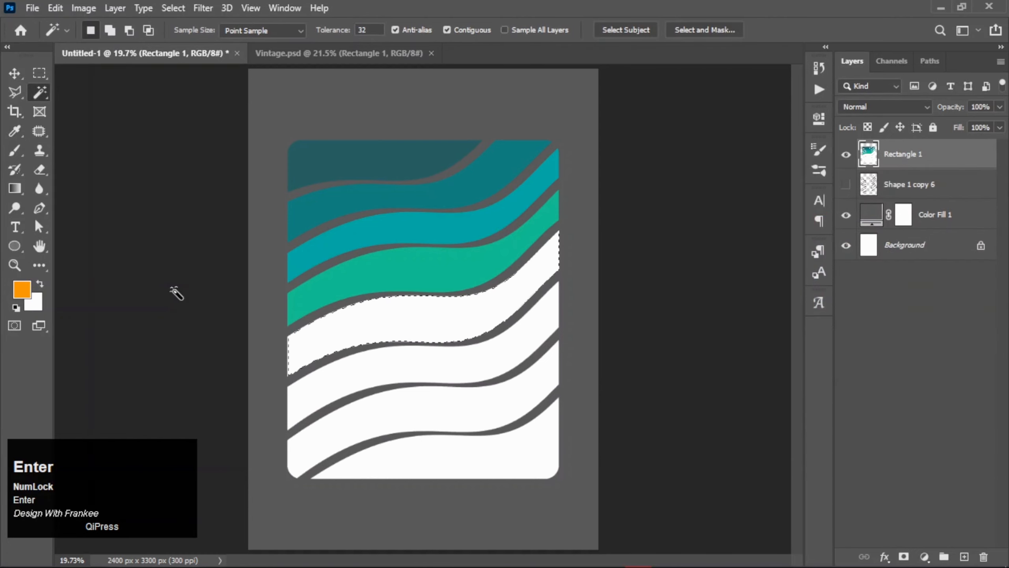
key(alt+BackSpace)
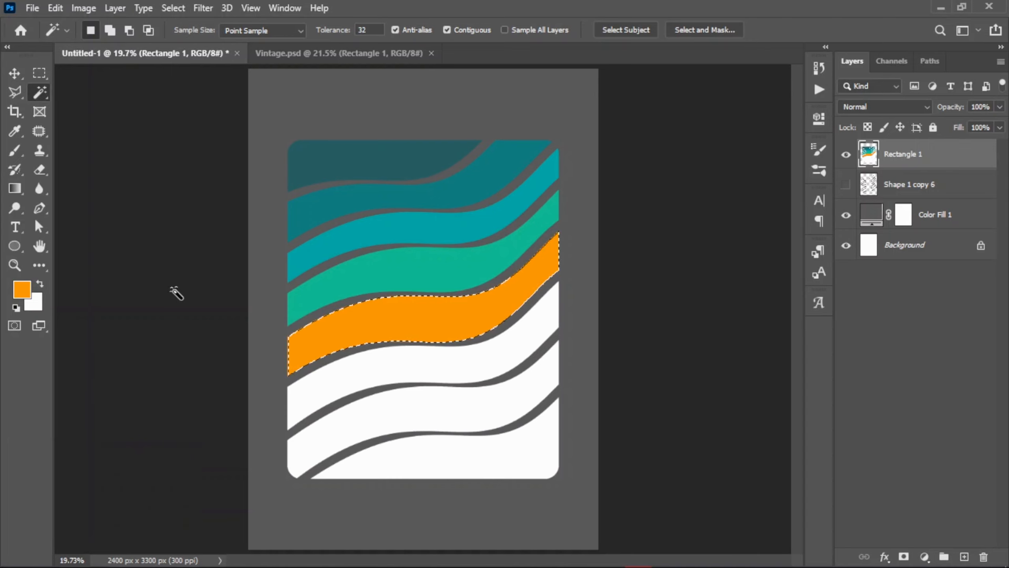
- Select the sixth band from the top with the Magic Wand and fill it with foreground color e66a16
click(403, 371)
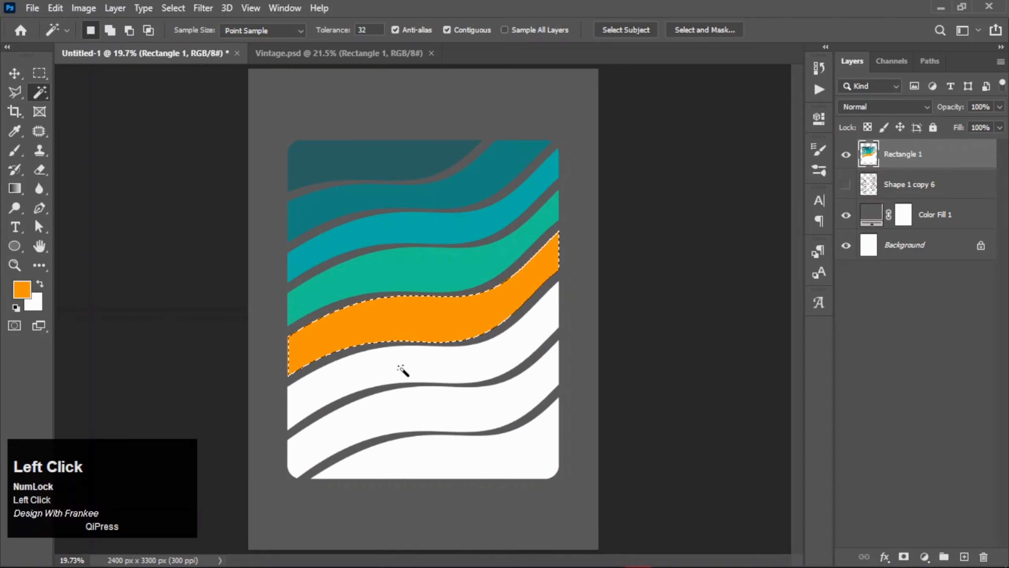
click(23, 294)
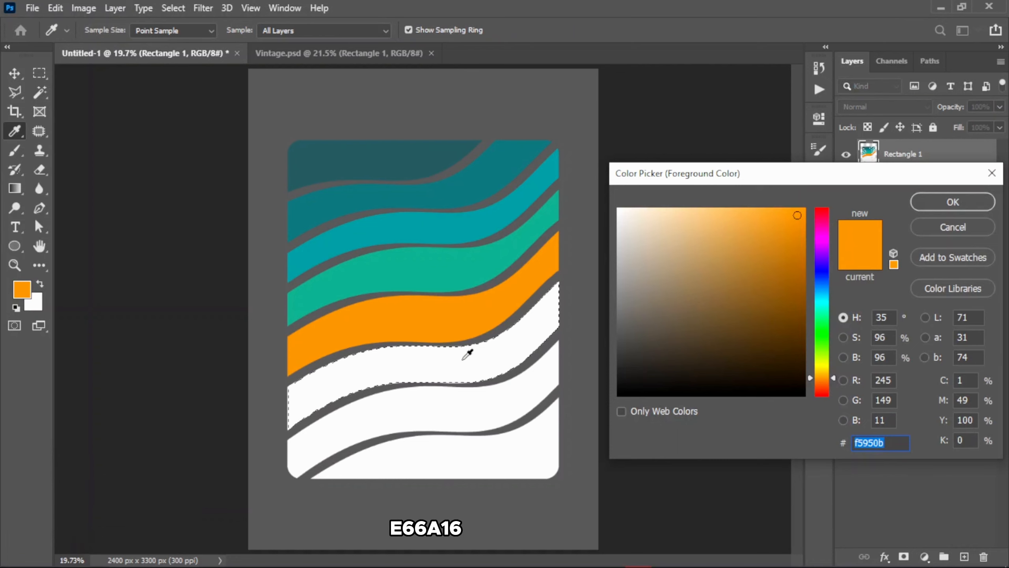
text(e)
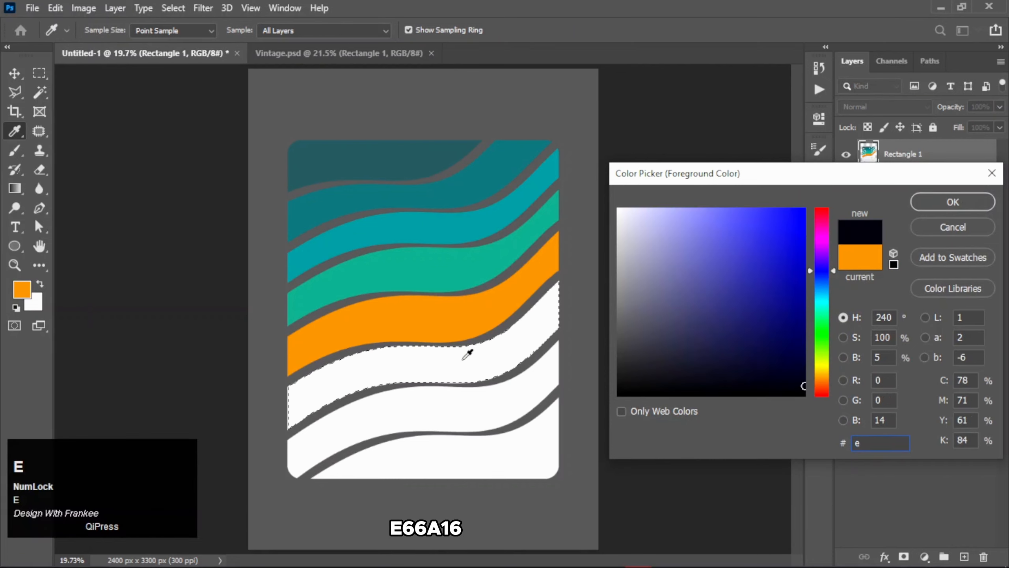
text(66)
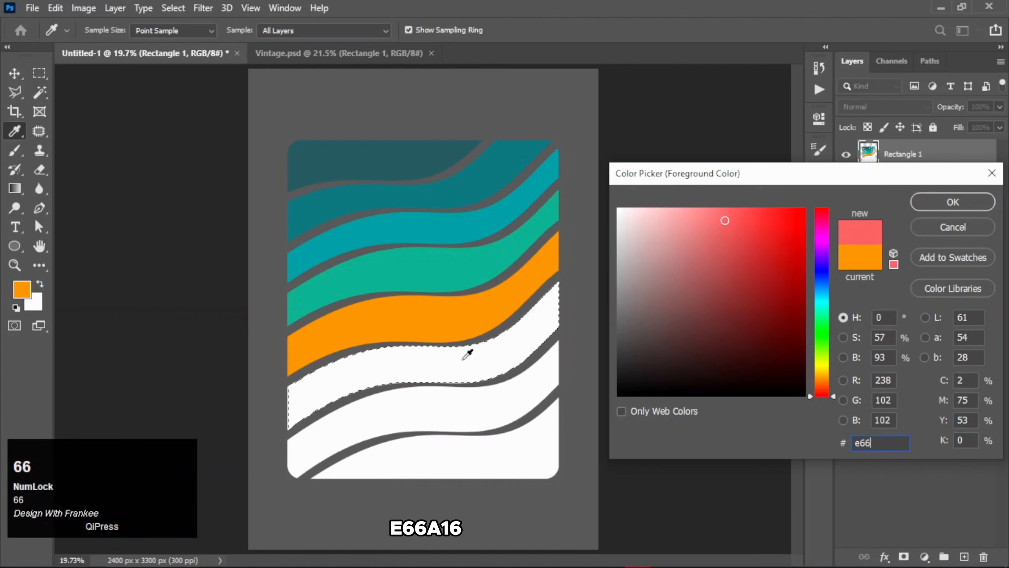
text(a1)
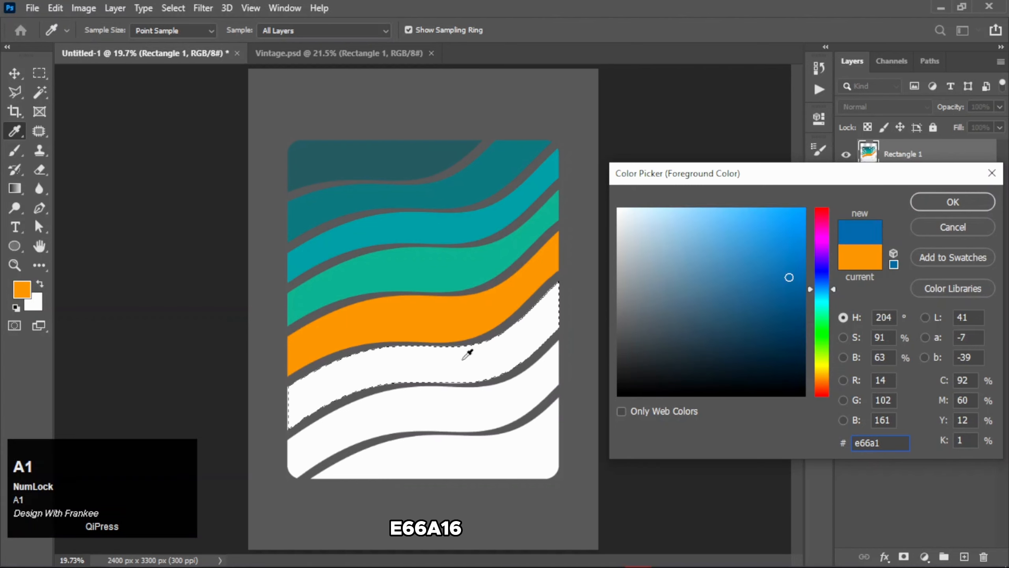
text(6)
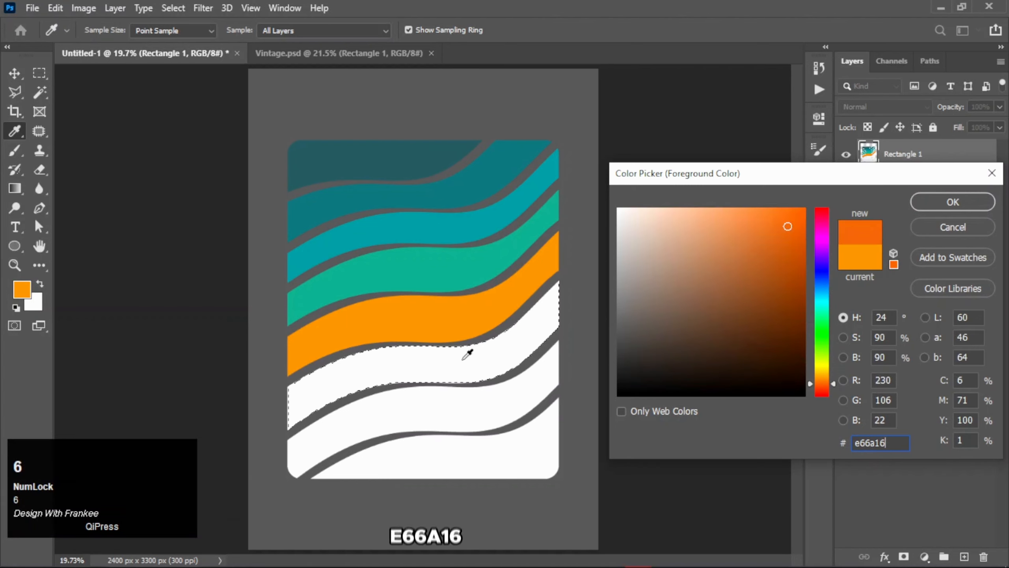
key(Return)
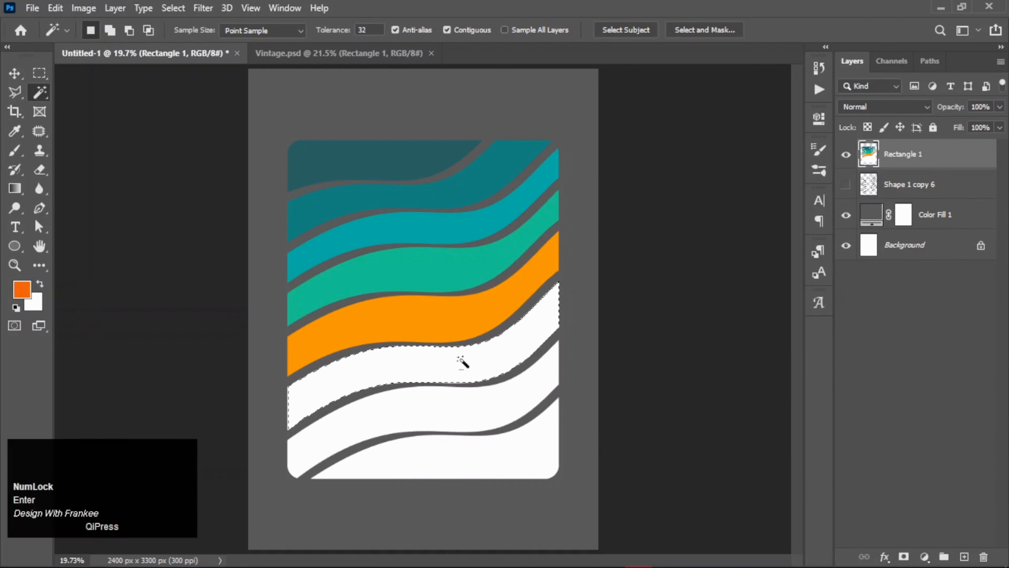
key(alt+BackSpace)
- Select the seventh band from the top with the Magic Wand and fill it with foreground color f26031
click(422, 420)
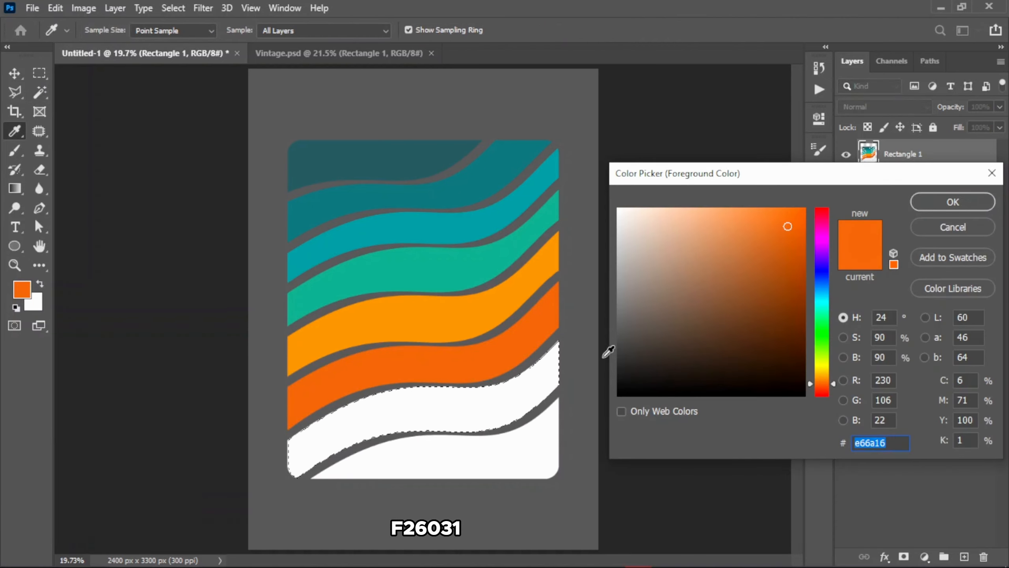
text(f2)
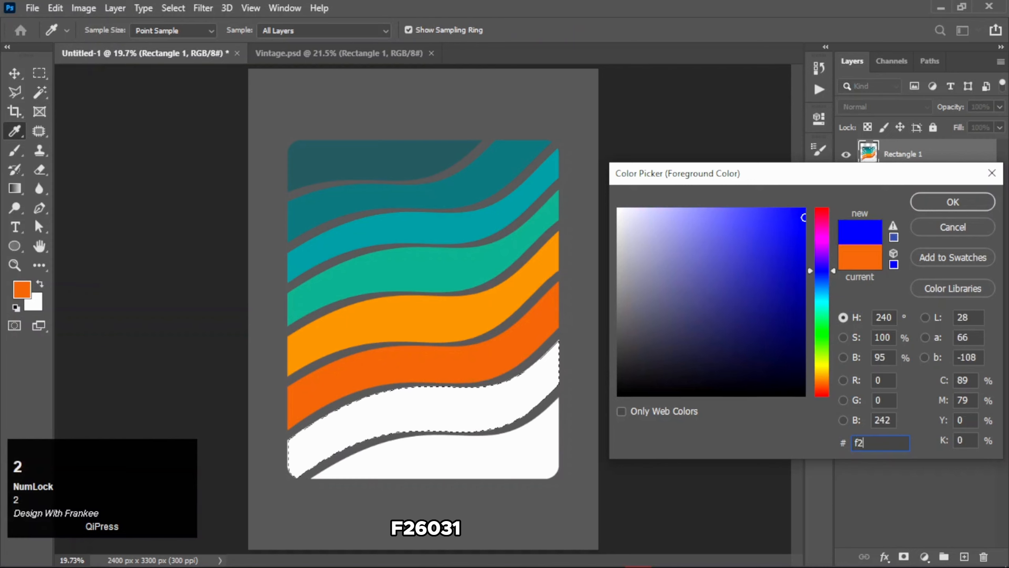
text(6031)
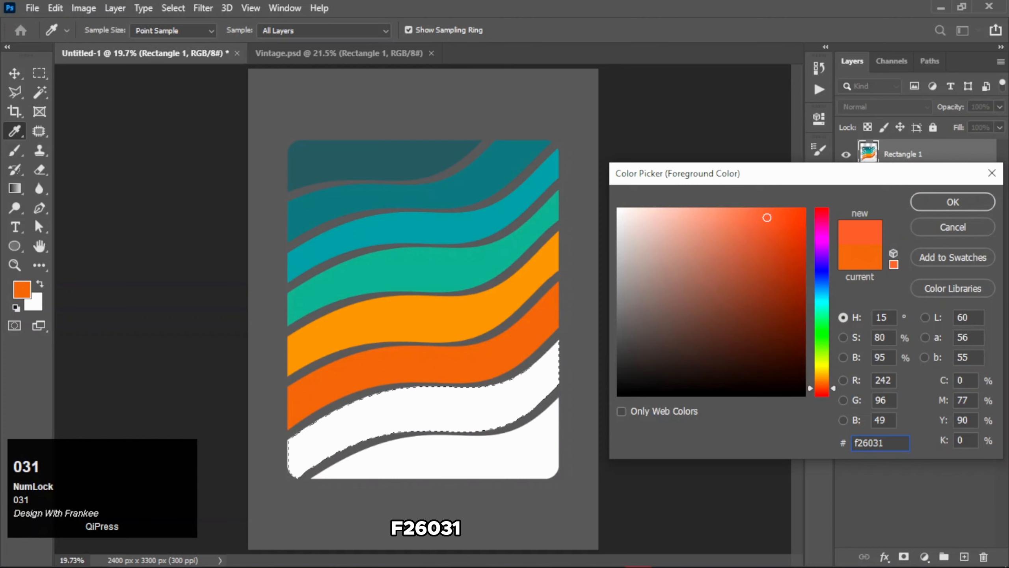
key(Return)
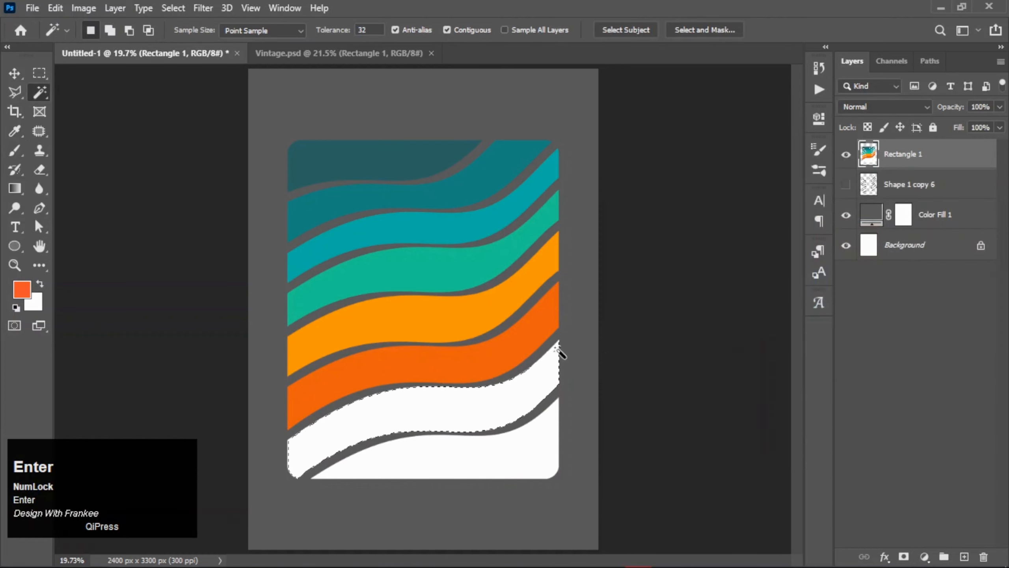
key(alt)
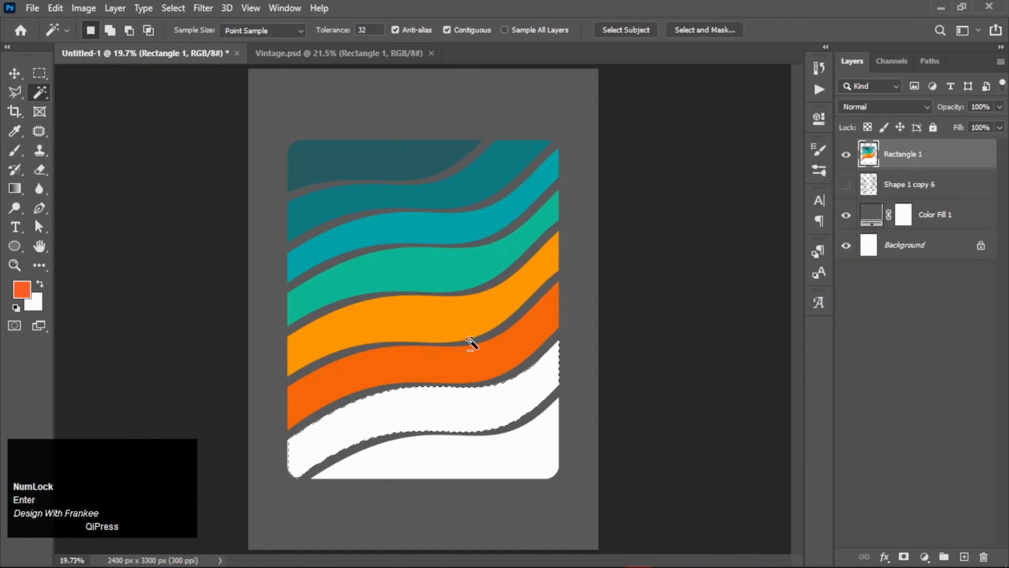
key(alt+BackSpace)
- Select the lowest band with the Magic Wand, fill it with foreground color e84200, and clear the selection
click(485, 464)
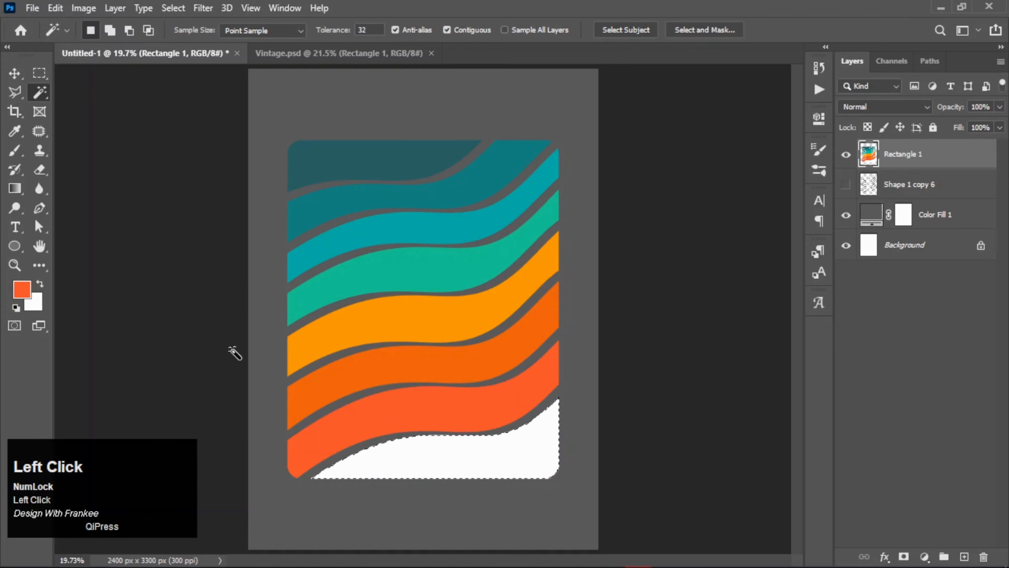
click(22, 295)
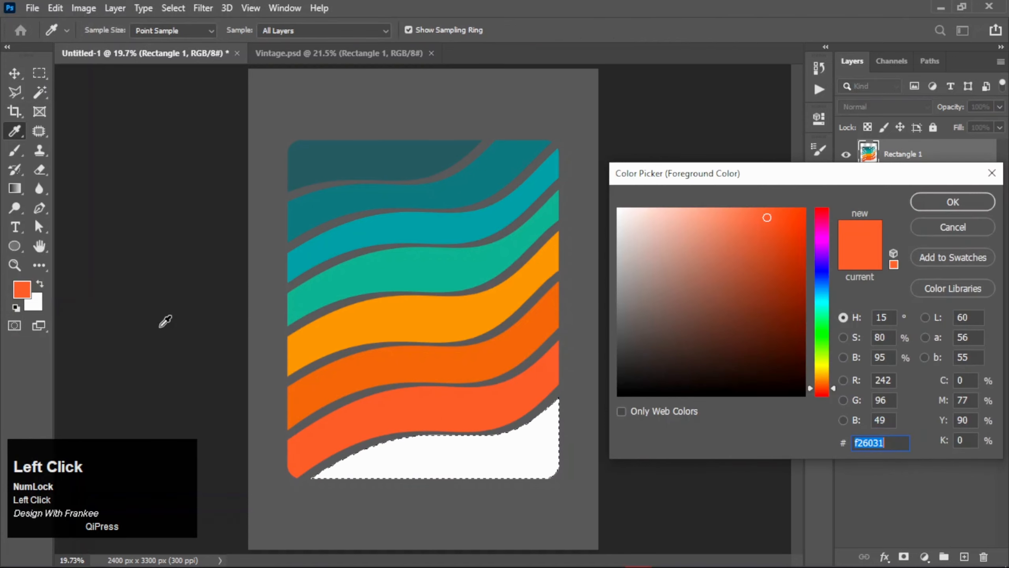
text(e)
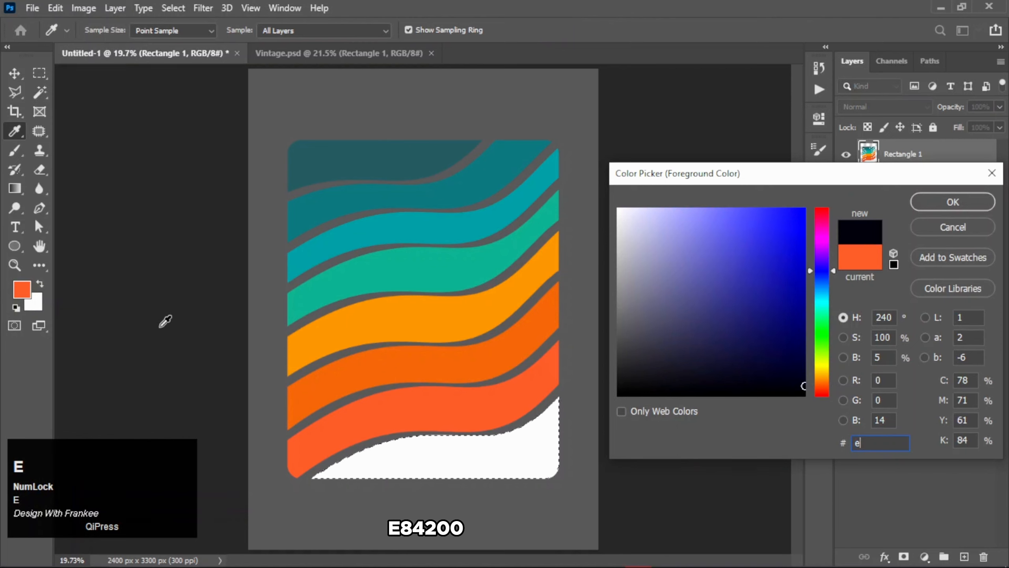
text(8)
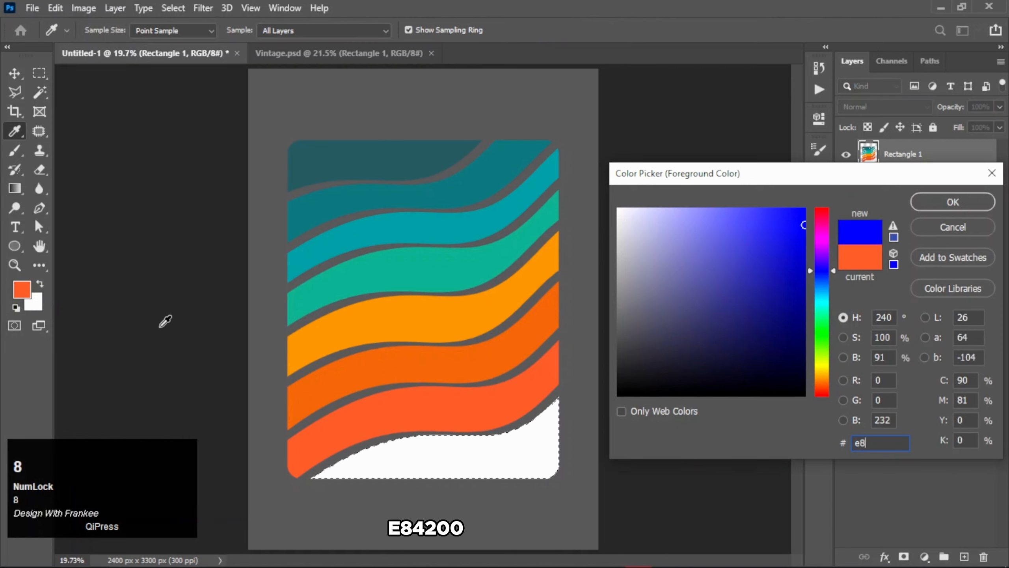
text(4200)
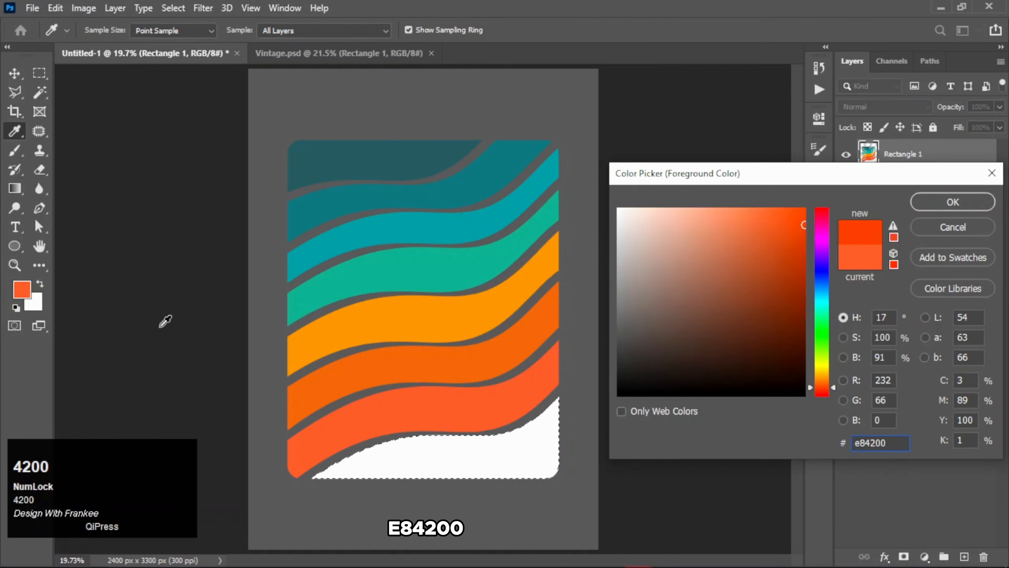
key(Return)
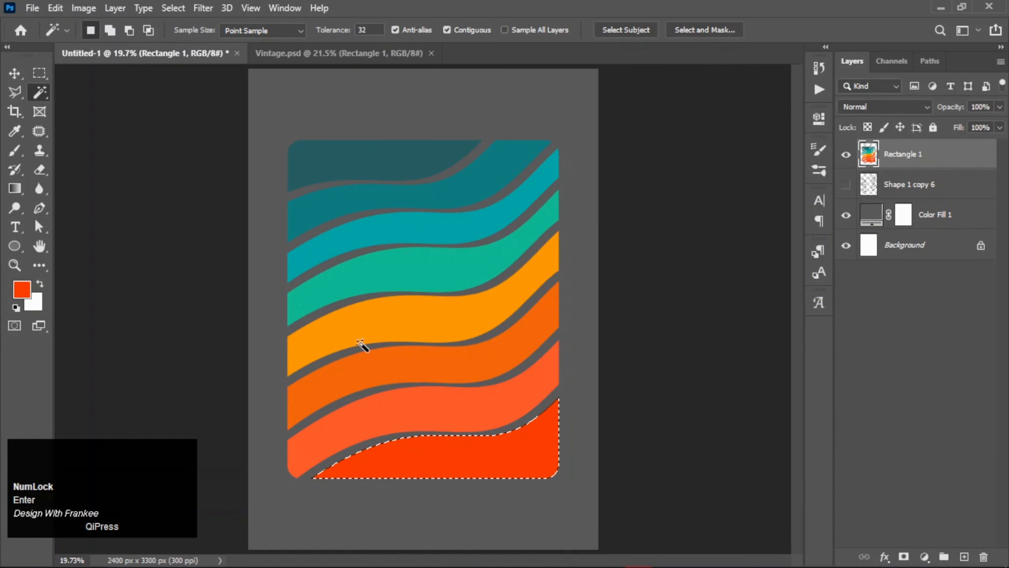
key(ctrl+d)
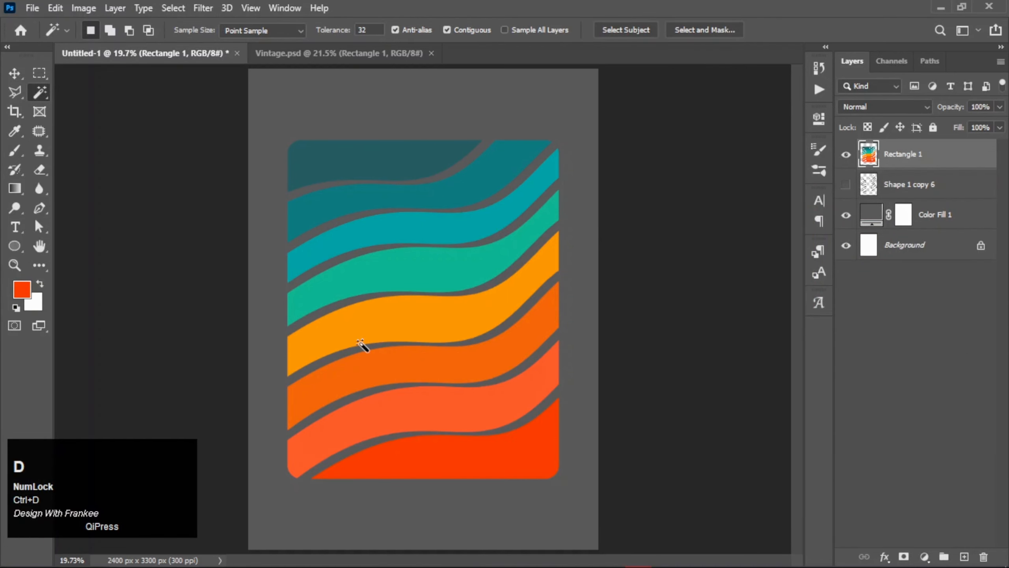
- Scale the striped wave artwork up proportionally from its centre to about 110% and keep it centred on the canvas
click(15, 73)
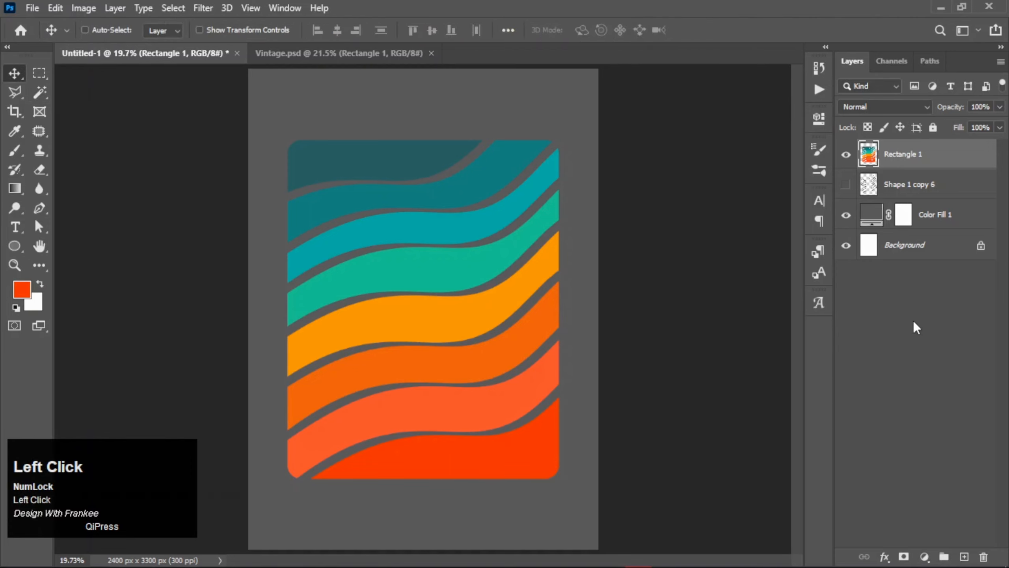
key(ctrl+t)
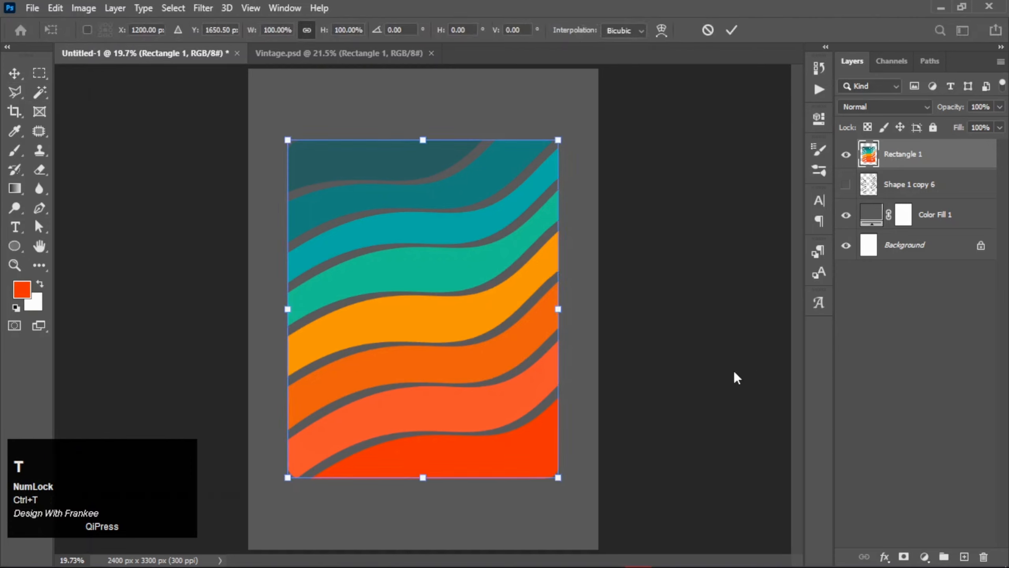
drag(560, 478, 572, 495)
mouse_move(427, 347)
mouse_down()
mouse_move(427, 336)
mouse_move(428, 349)
mouse_up()
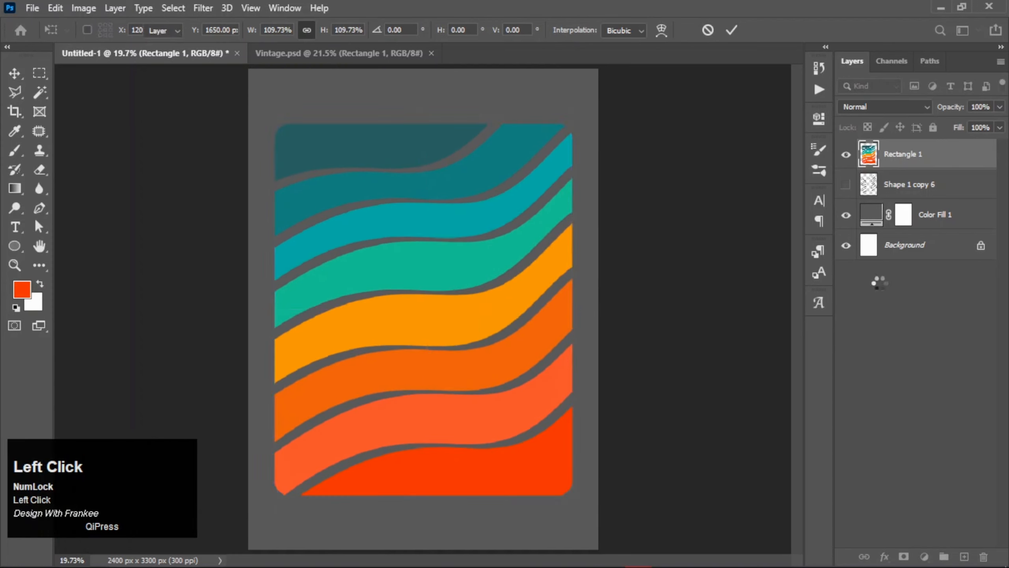
key(Return)
- Draw a circle of about 770 px diameter with the Ellipse tool over the left part of the teal and green bands
right_click(17, 248)
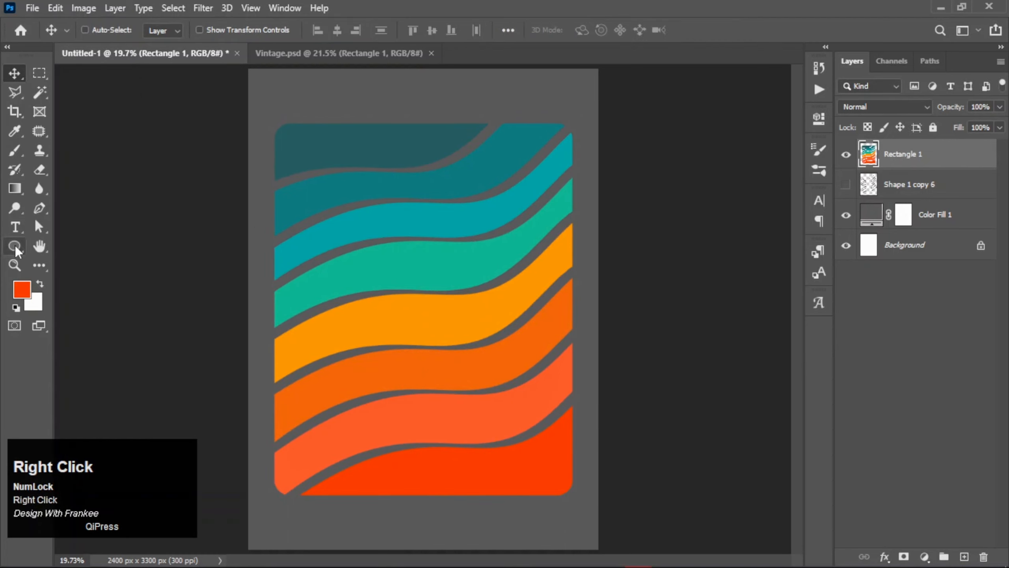
click(74, 272)
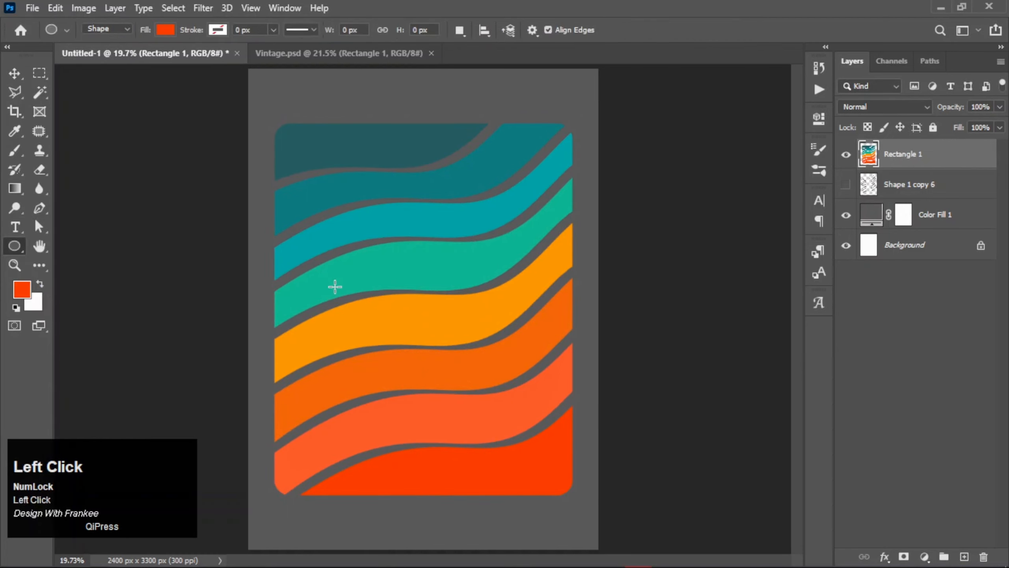
mouse_move(353, 278)
mouse_down()
mouse_move(421, 353)
mouse_move(409, 344)
mouse_up()
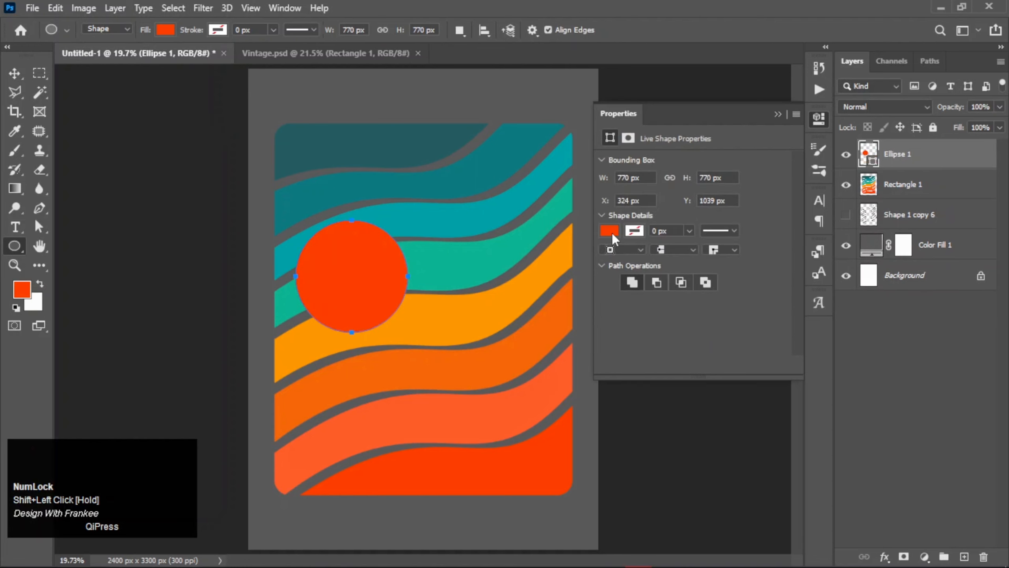
- Set the circle's fill to solid color fed200
click(610, 231)
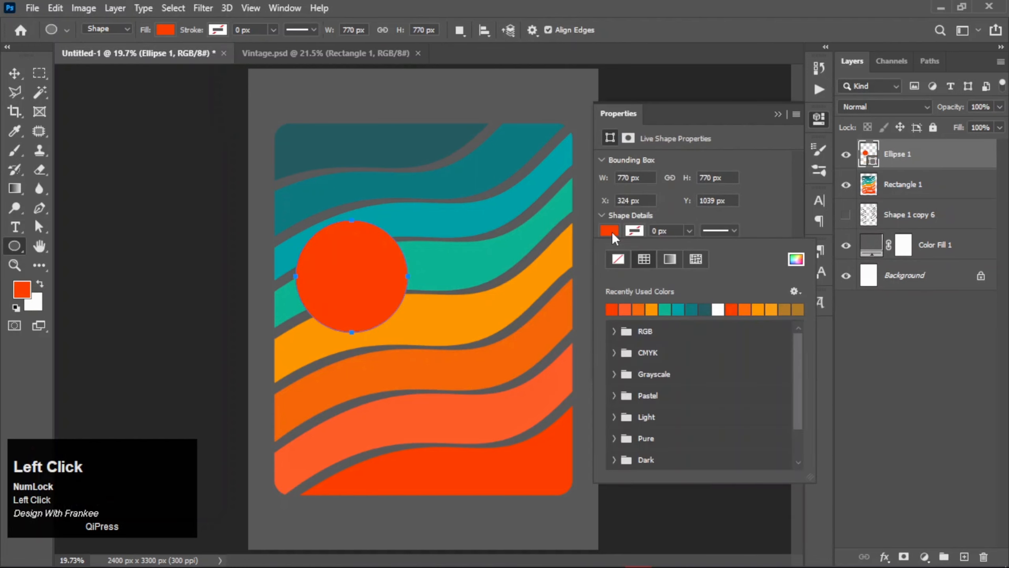
click(796, 260)
text(f)
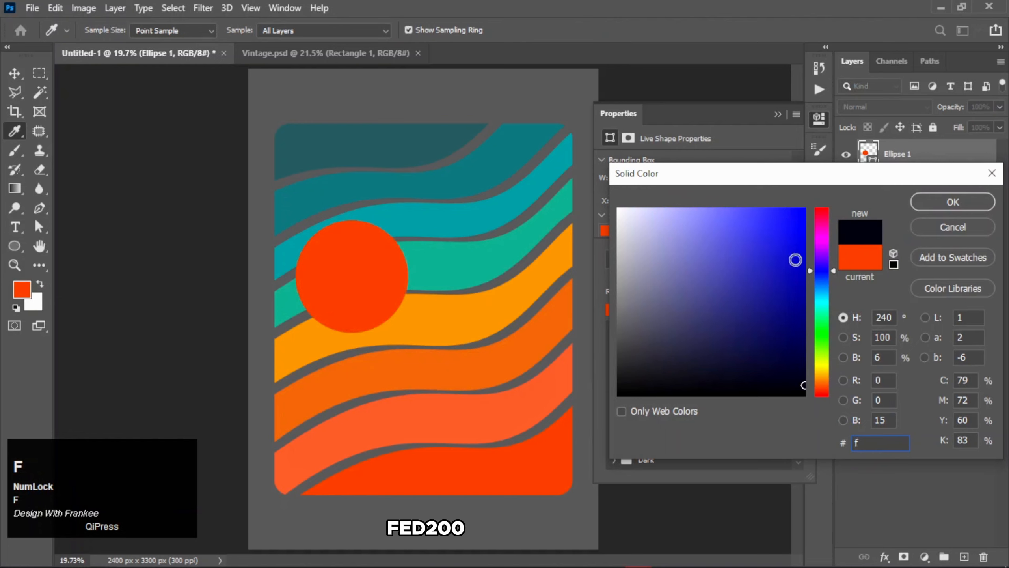
text(ed)
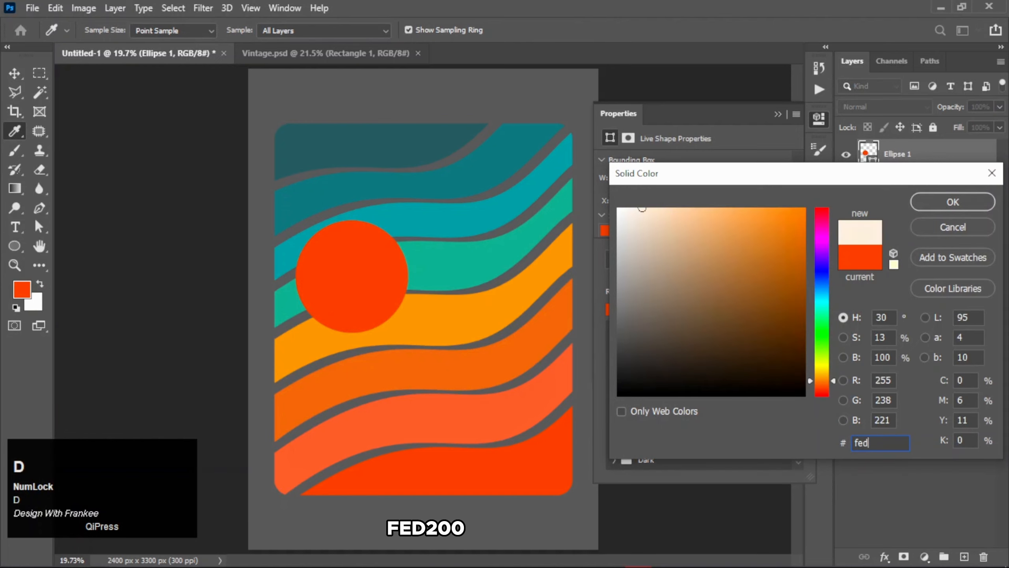
text(200)
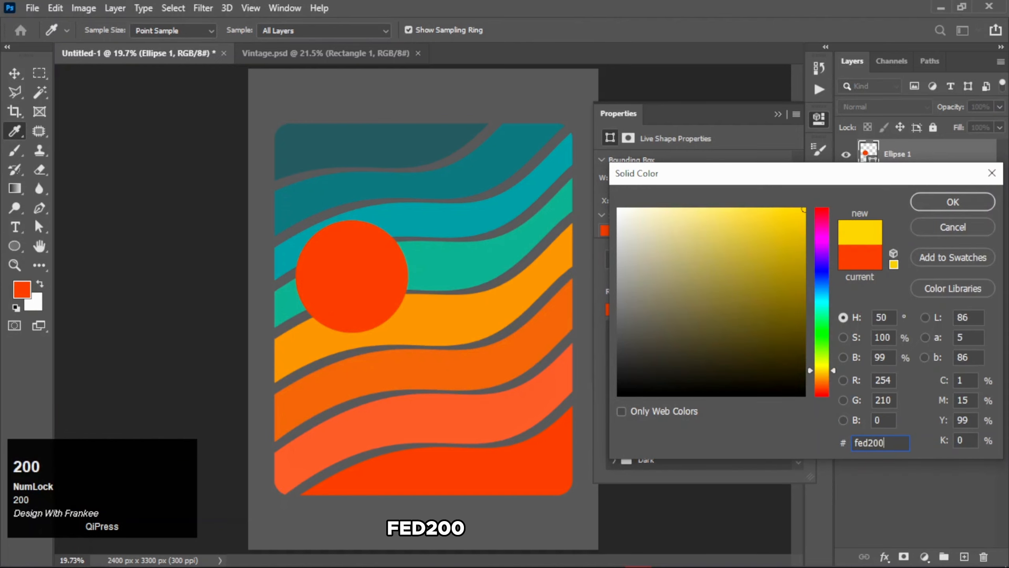
key(Return)
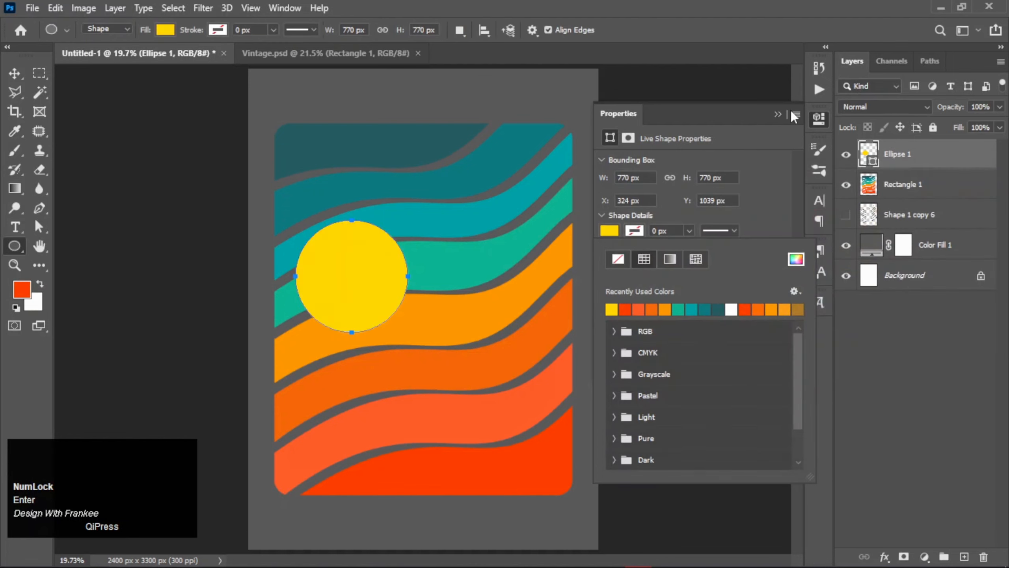
click(778, 115)
- Move the yellow circle toward the artwork's centre and enlarge it slightly, keeping it over the teal, green and amber bands
key(v)
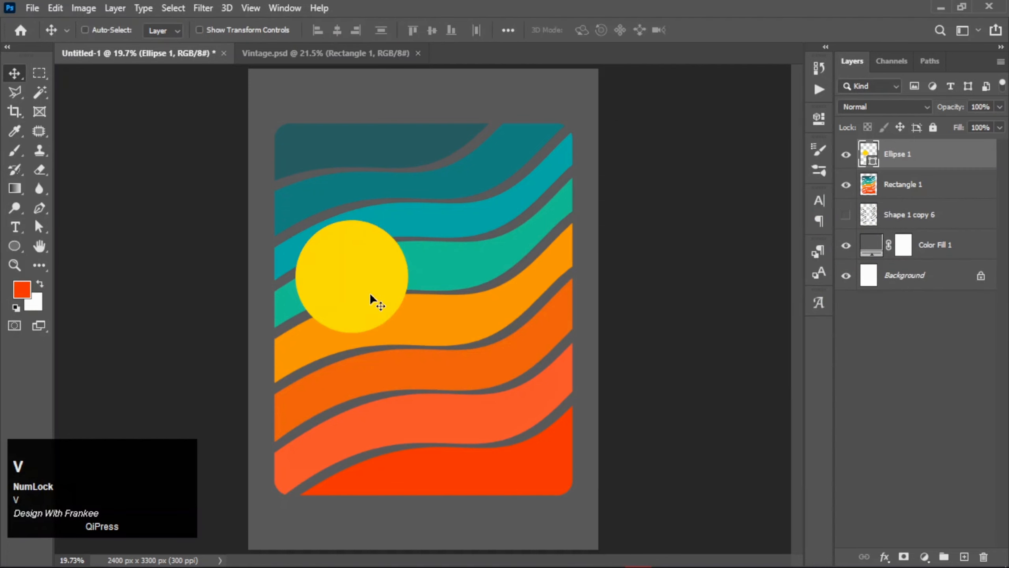
drag(370, 295, 394, 293)
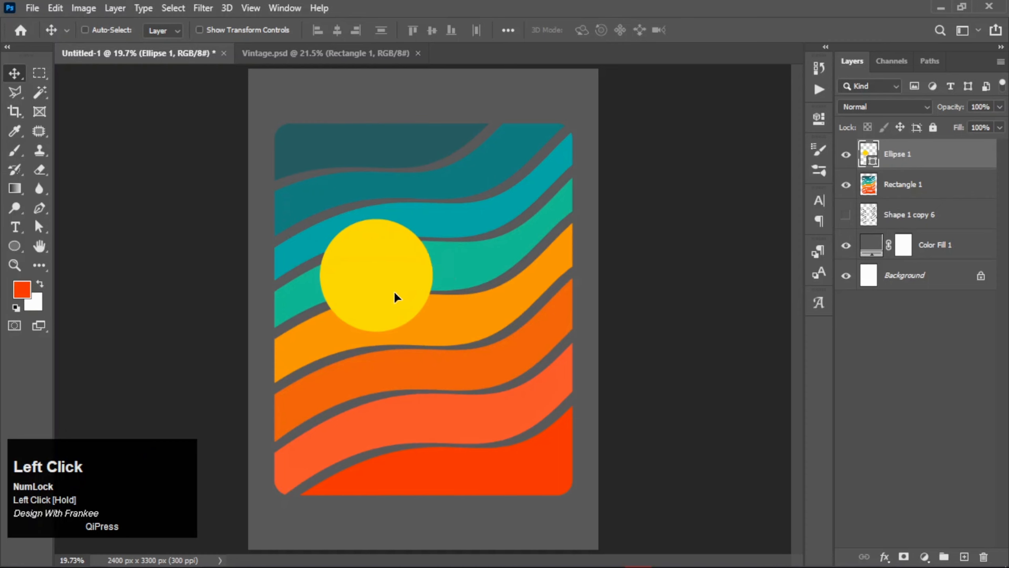
key(ctrl+t)
drag(435, 329, 441, 334)
drag(381, 314, 389, 306)
click(735, 258)
key(ctrl+z)
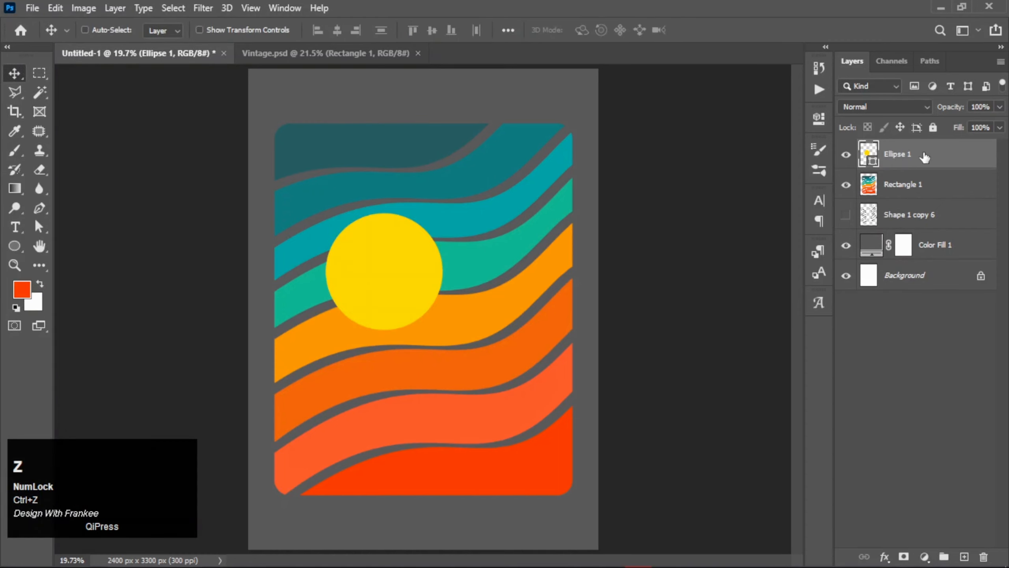
- Place a hidden duplicate of the Ellipse 1 layer directly beneath the Rectangle 1 layer, leaving the original circle visible
drag(925, 157, 964, 556)
drag(918, 163, 896, 217)
click(851, 218)
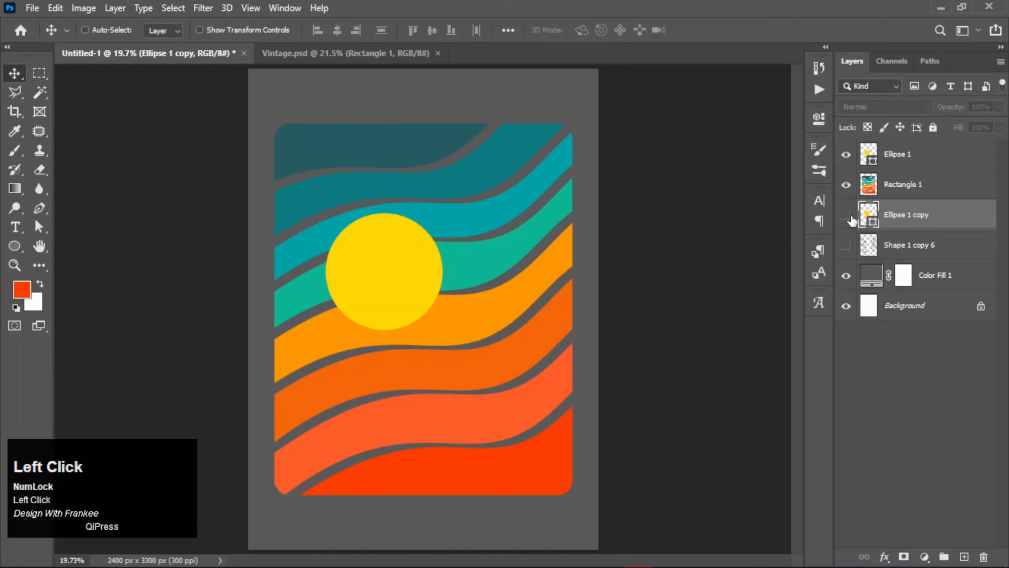
click(901, 159)
click(847, 154)
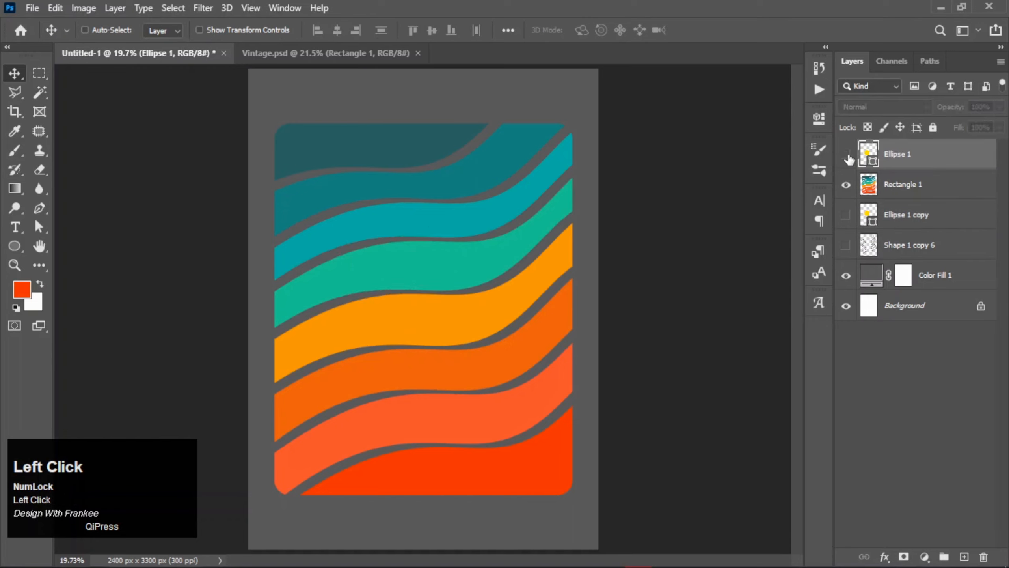
click(846, 154)
- Load the Rectangle 1 bands as a selection and apply it as a layer mask on the Ellipse 1 layer
click(872, 189)
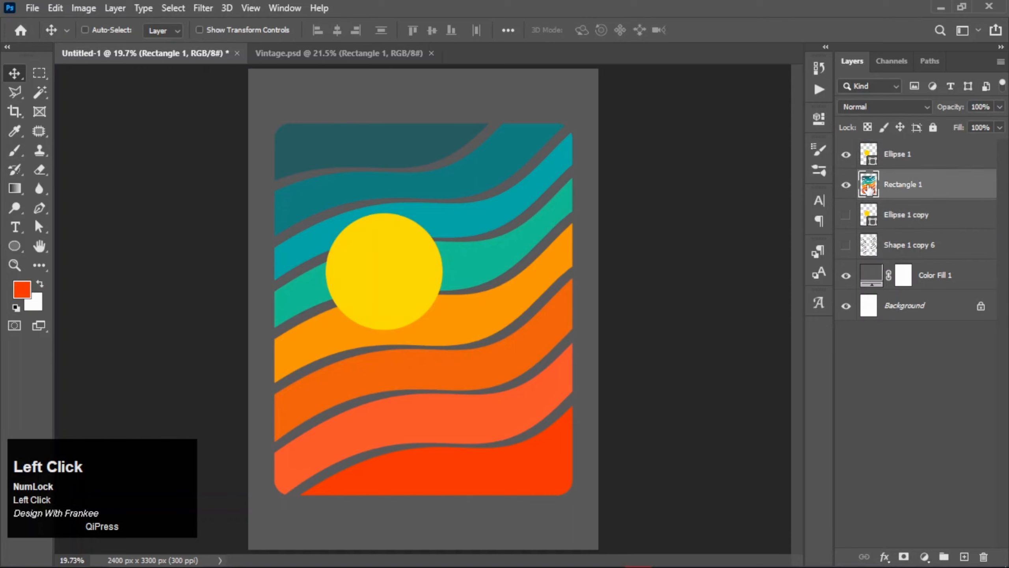
ctrl+click(868, 187)
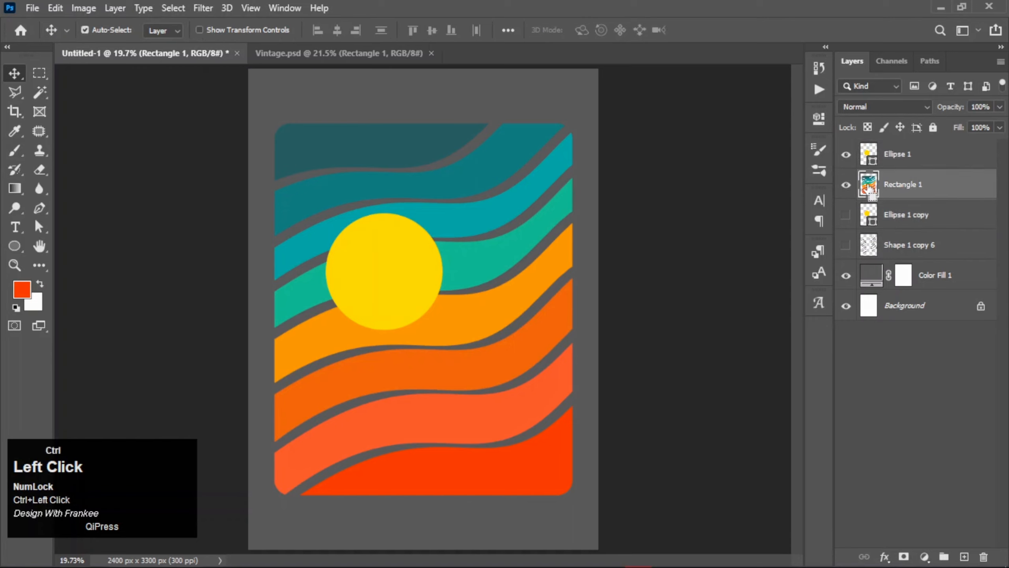
click(910, 165)
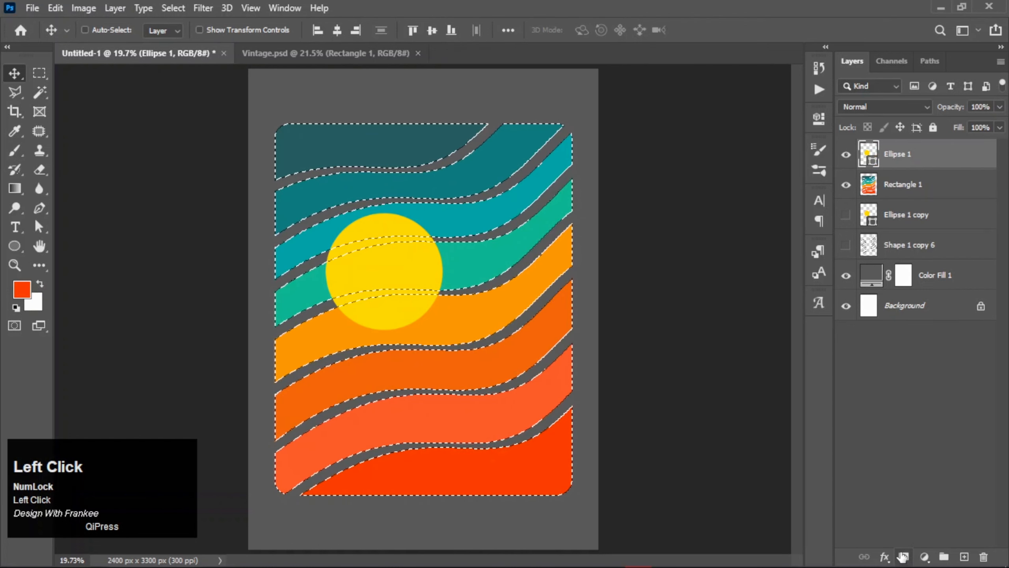
click(903, 556)
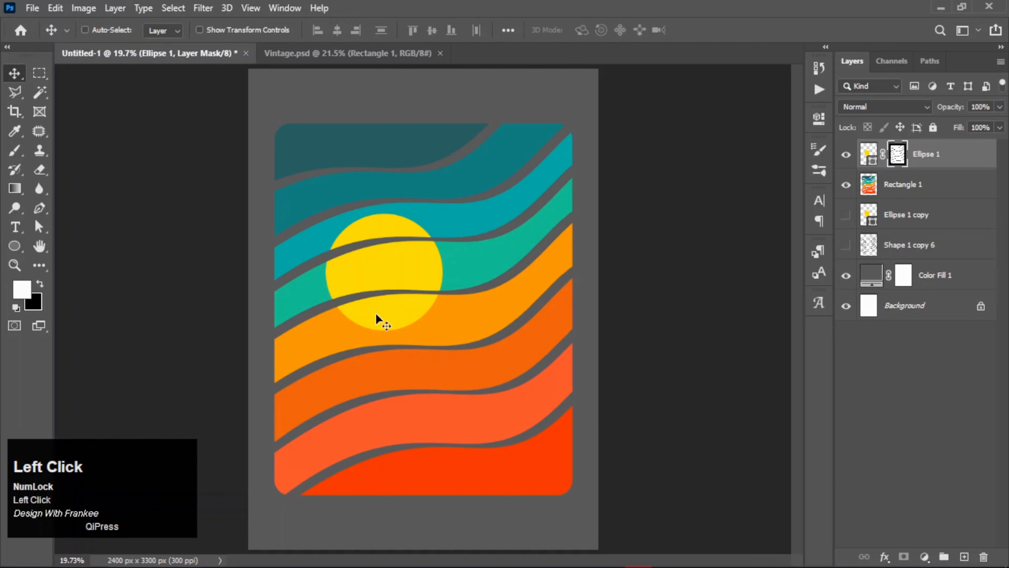
- Paint black (000000) on the Ellipse 1 mask to hide the part of the circle overlapping the amber band
key(x)
key(v)
right_click(15, 151)
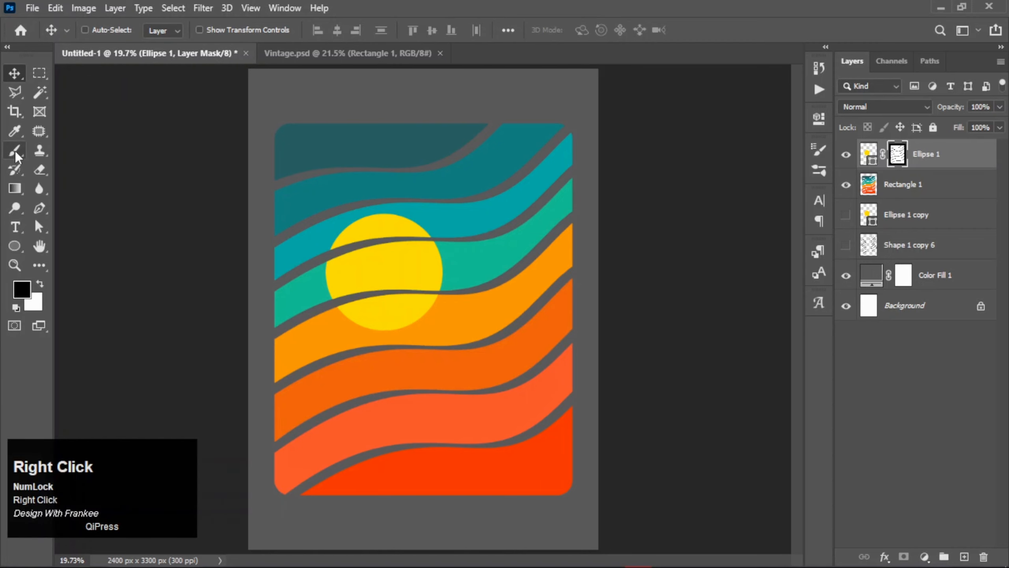
click(68, 150)
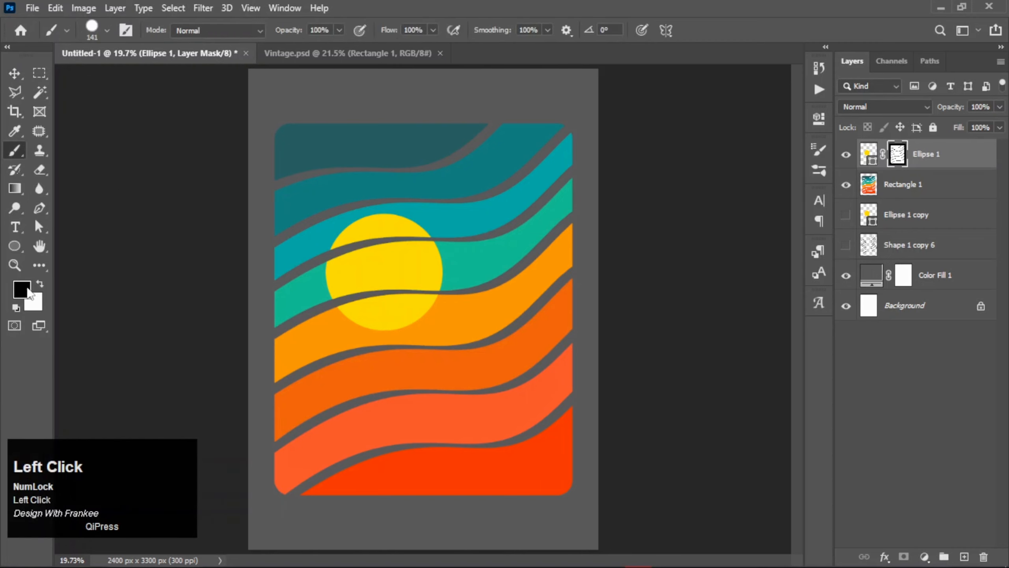
click(28, 293)
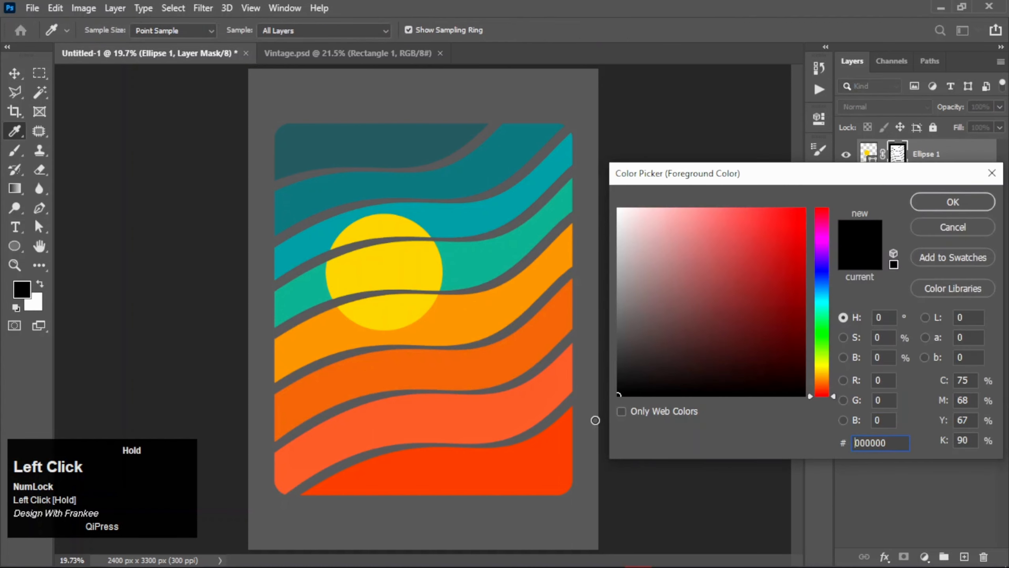
click(939, 200)
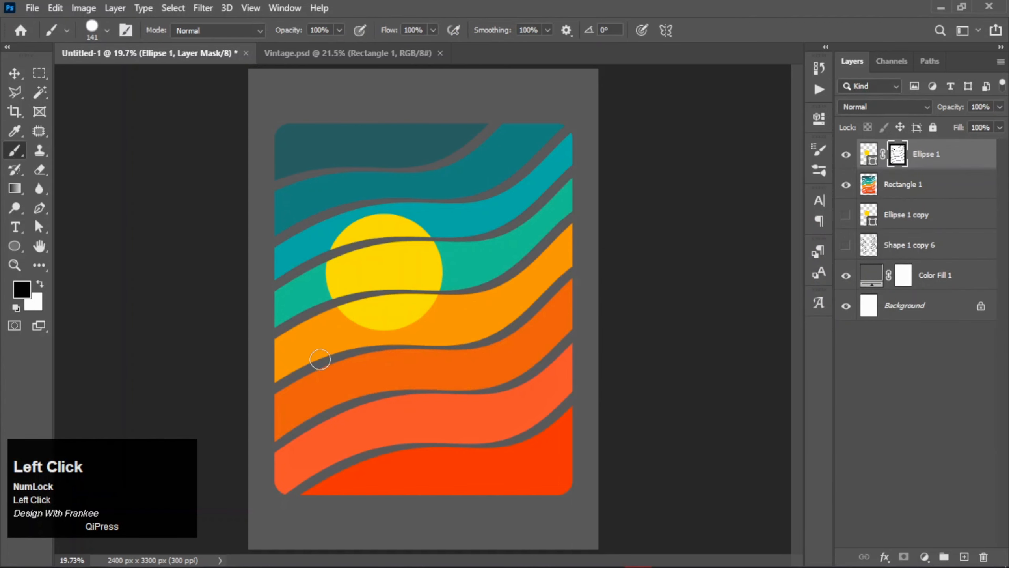
scroll(320, 349, up, 4)
mouse_move(358, 280)
mouse_down()
mouse_move(361, 266)
mouse_move(411, 255)
mouse_move(620, 244)
mouse_up()
scroll(516, 287, up, 1)
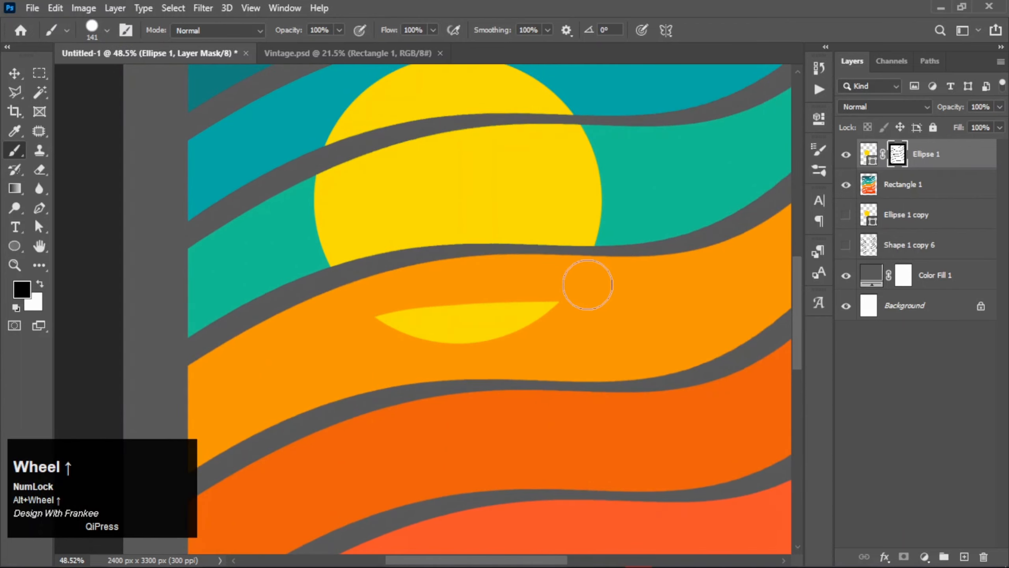
mouse_move(589, 302)
mouse_down()
mouse_move(355, 338)
mouse_move(623, 300)
mouse_move(586, 276)
mouse_move(107, 286)
mouse_up()
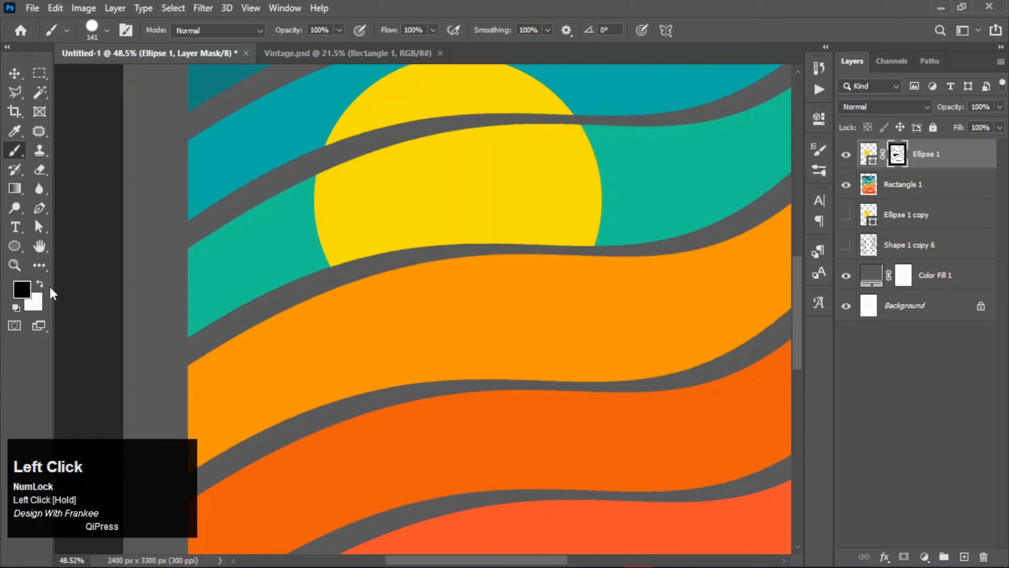
- Paint white (ffffff) on the Ellipse 1 mask to restore the circle across the gap between the teal and green bands
click(24, 288)
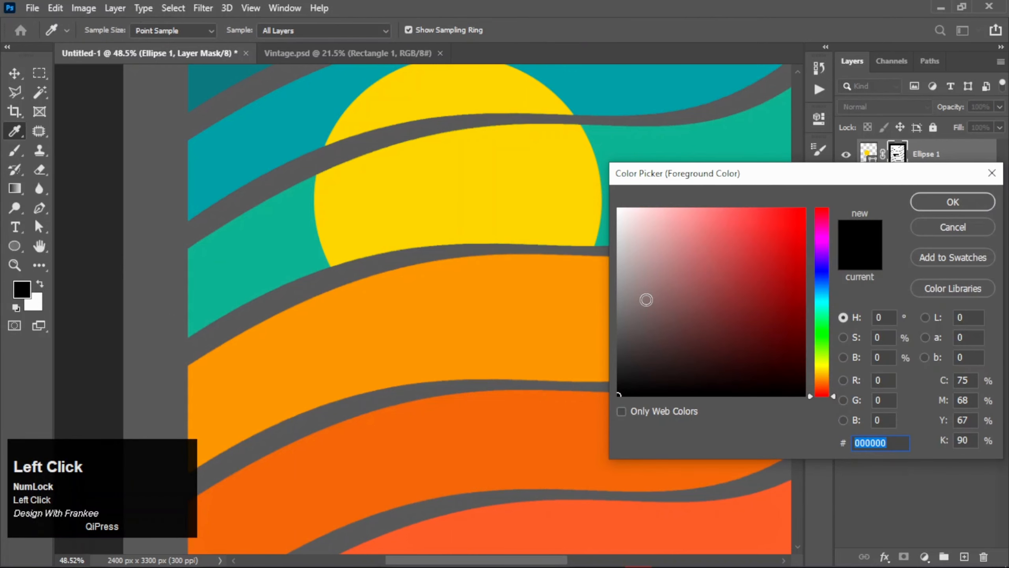
drag(647, 300, 605, 180)
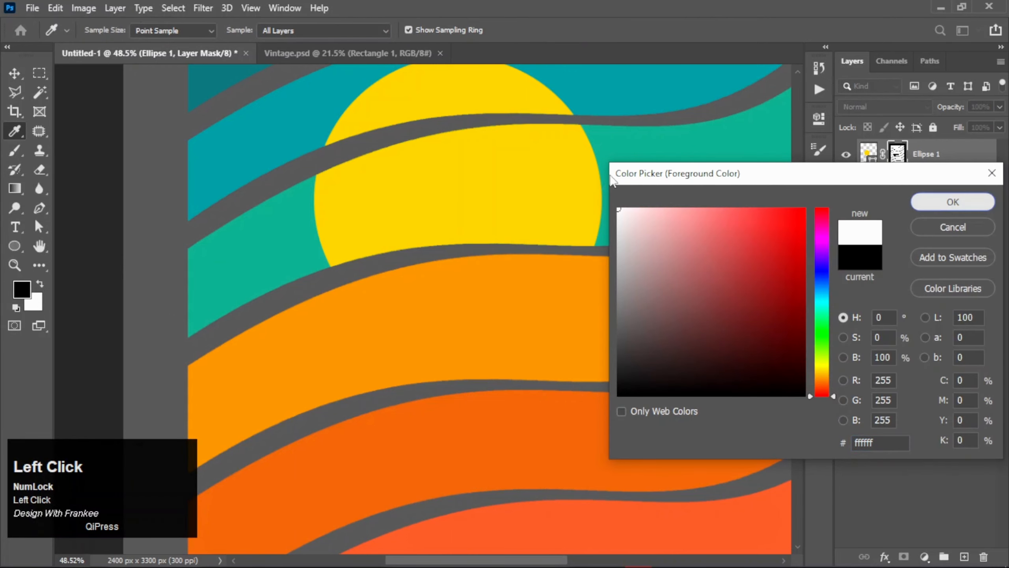
click(926, 202)
key(b)
mouse_move(411, 133)
mouse_down()
mouse_move(620, 125)
mouse_move(608, 124)
mouse_up()
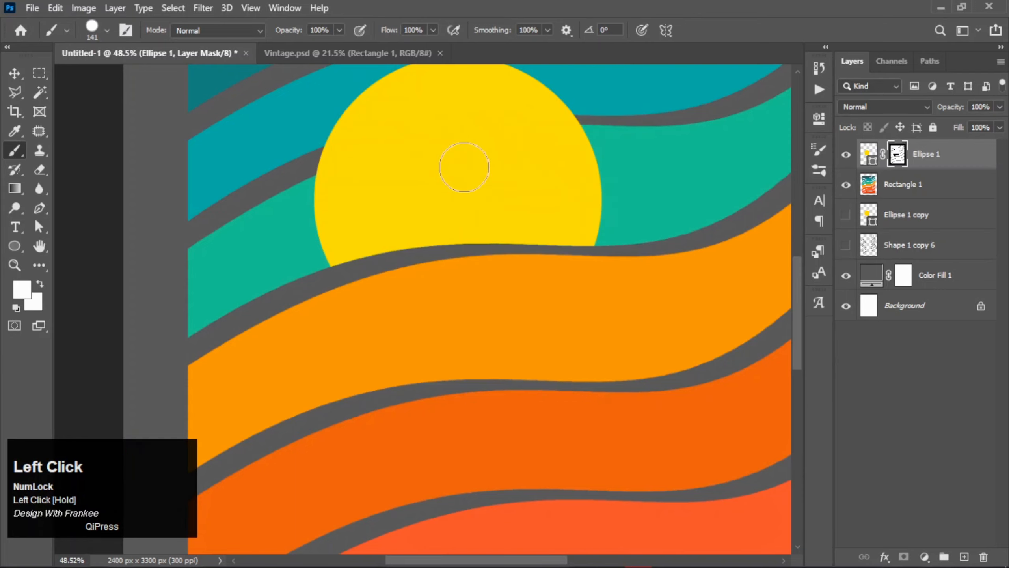
key(ctrl+0)
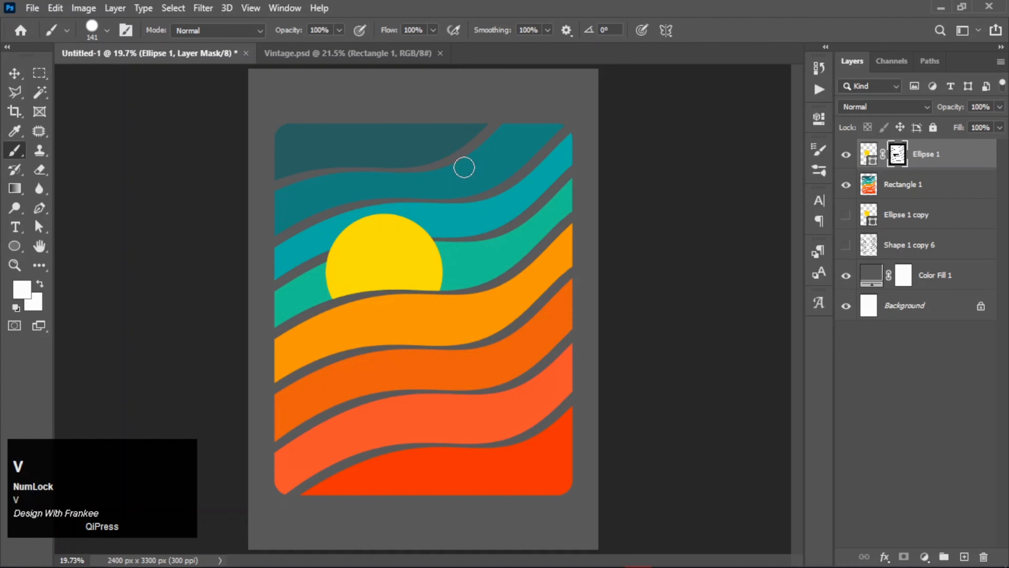
- Convert the masked Ellipse 1 layer to a smart object
key(v)
right_click(919, 153)
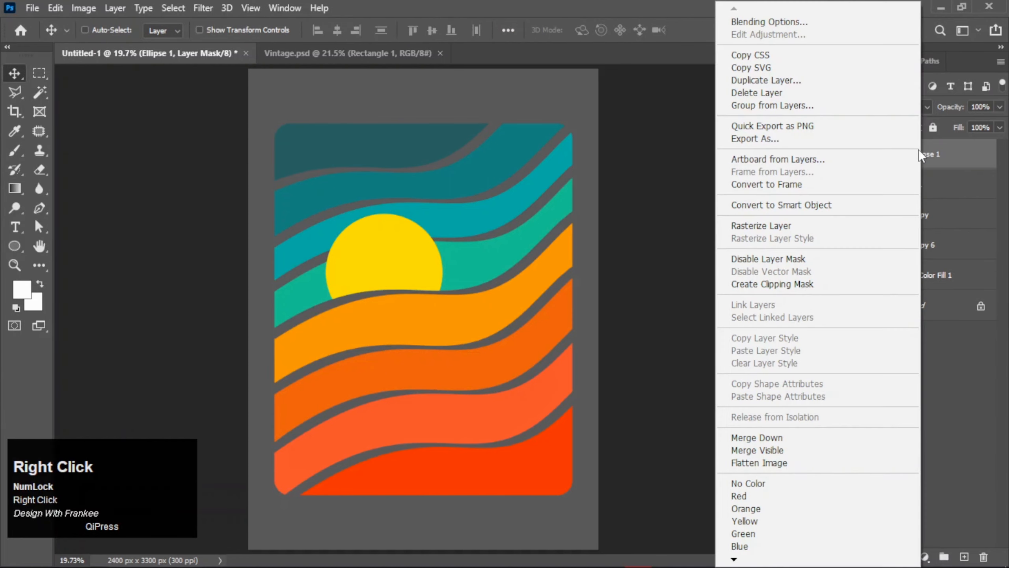
click(826, 204)
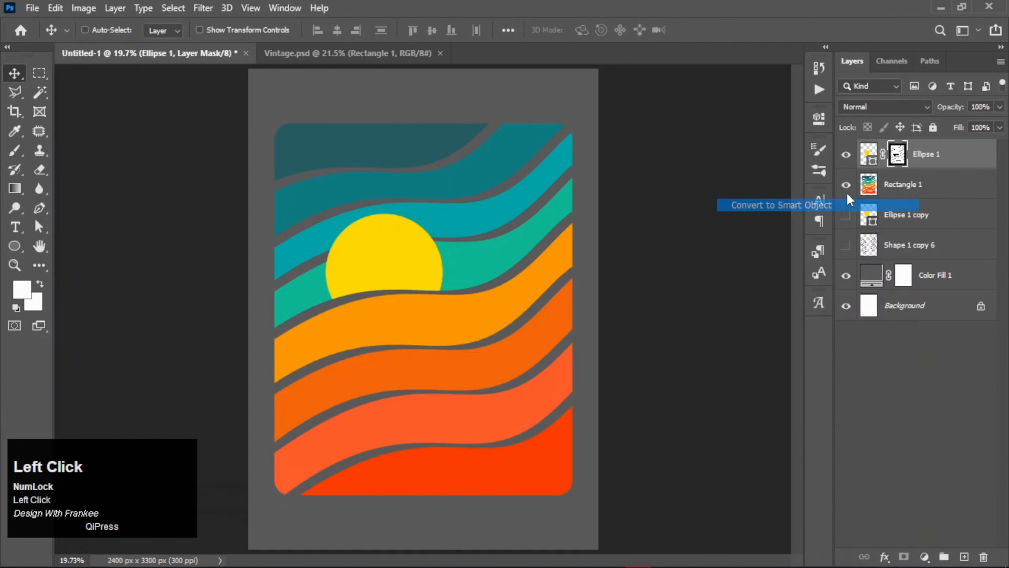
- Load the Ellipse 1 shape as a selection and expand it by 20 pixels
ctrl+click(868, 156)
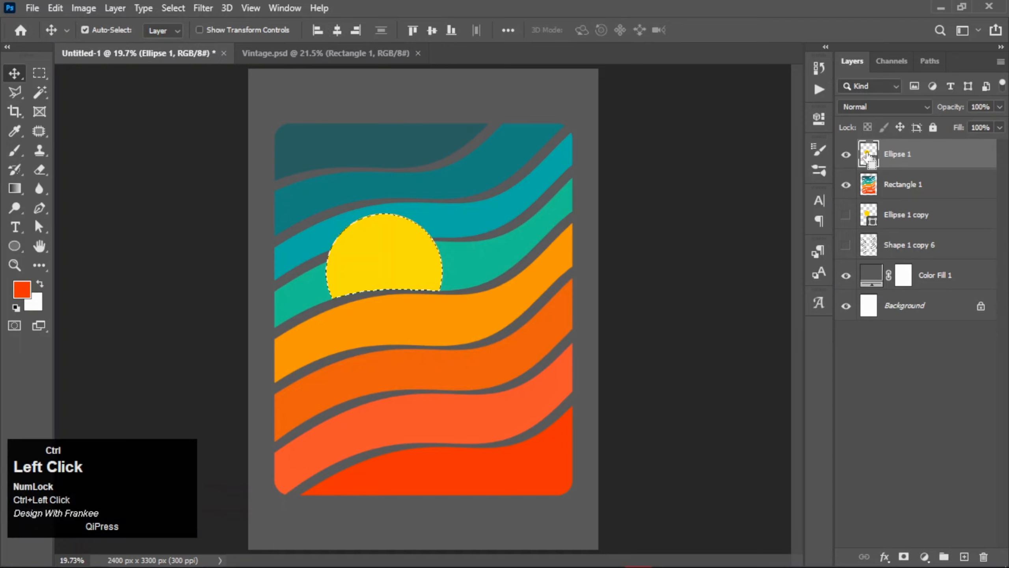
click(173, 8)
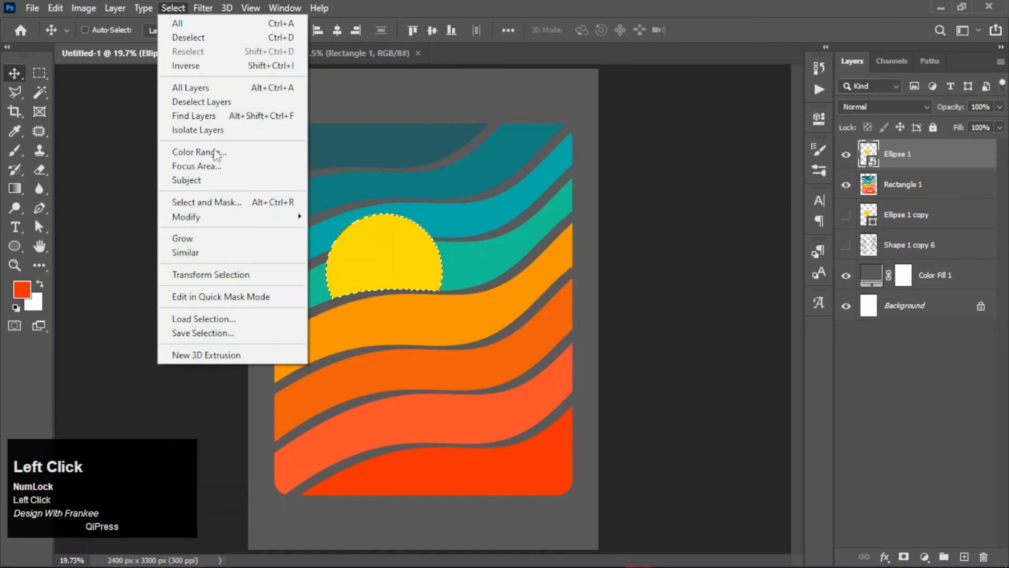
mouse_move(228, 215)
click(348, 244)
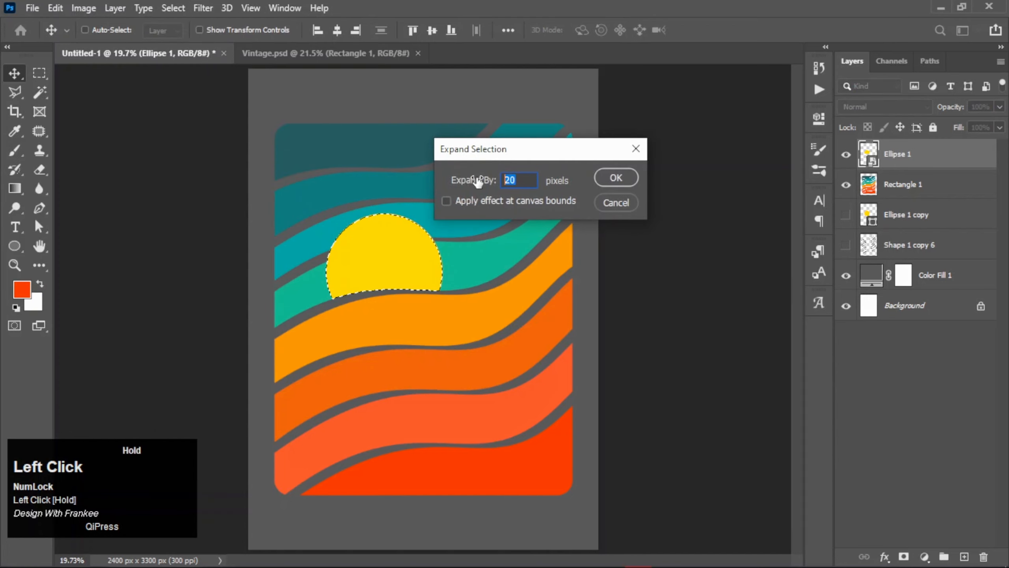
click(616, 178)
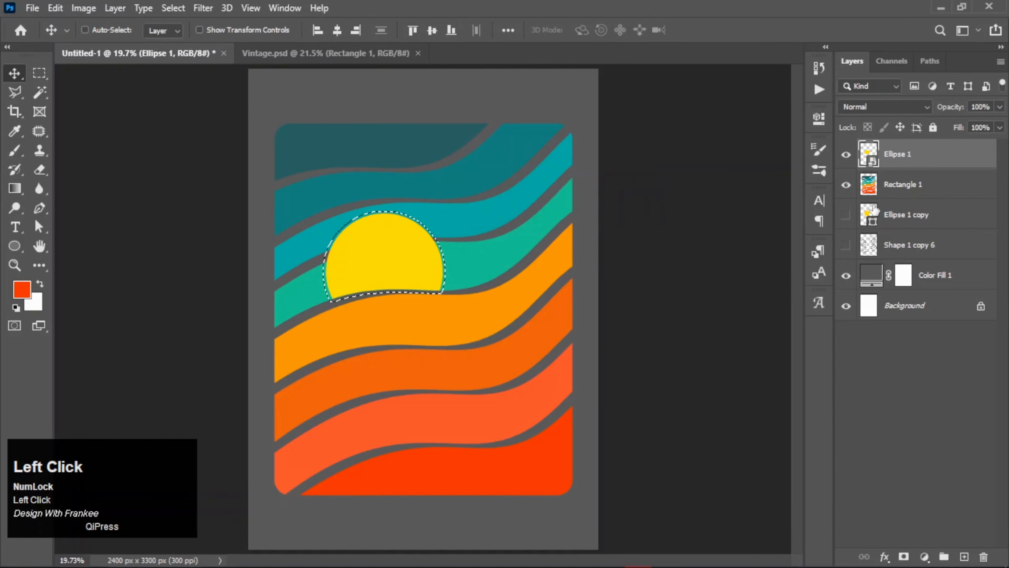
- Delete the expanded selection area from the Rectangle 1 bands and clear the selection
click(908, 197)
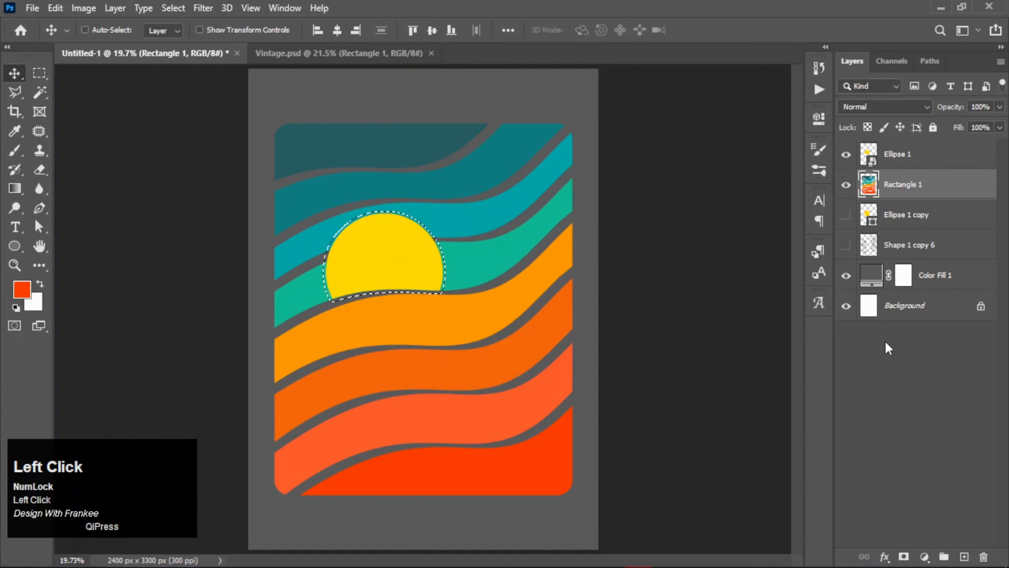
key(Delete)
key(ctrl+d)
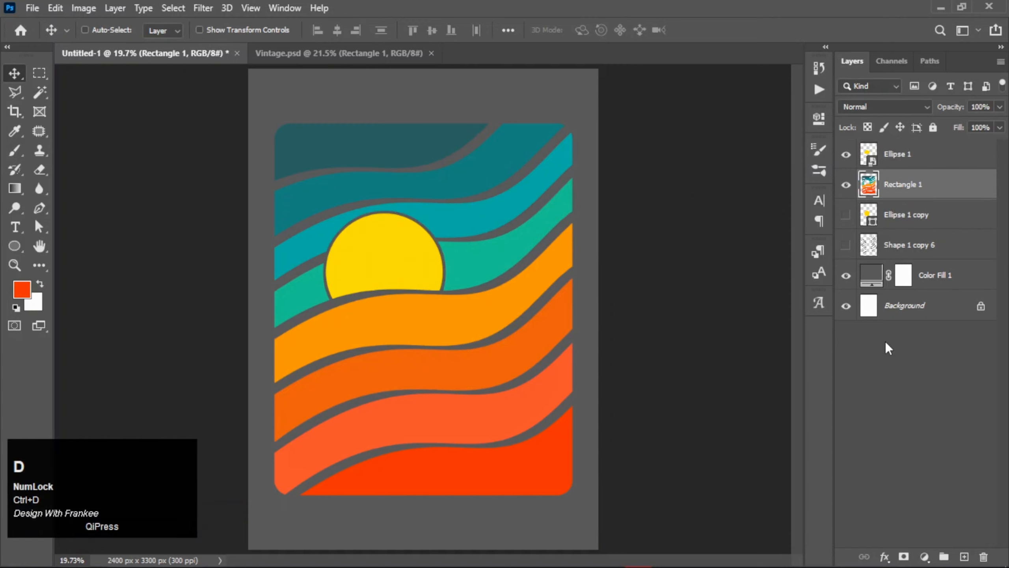
- Hide the Ellipse 1 layer and show Ellipse 1 copy so the full circle sits behind the bands
click(846, 154)
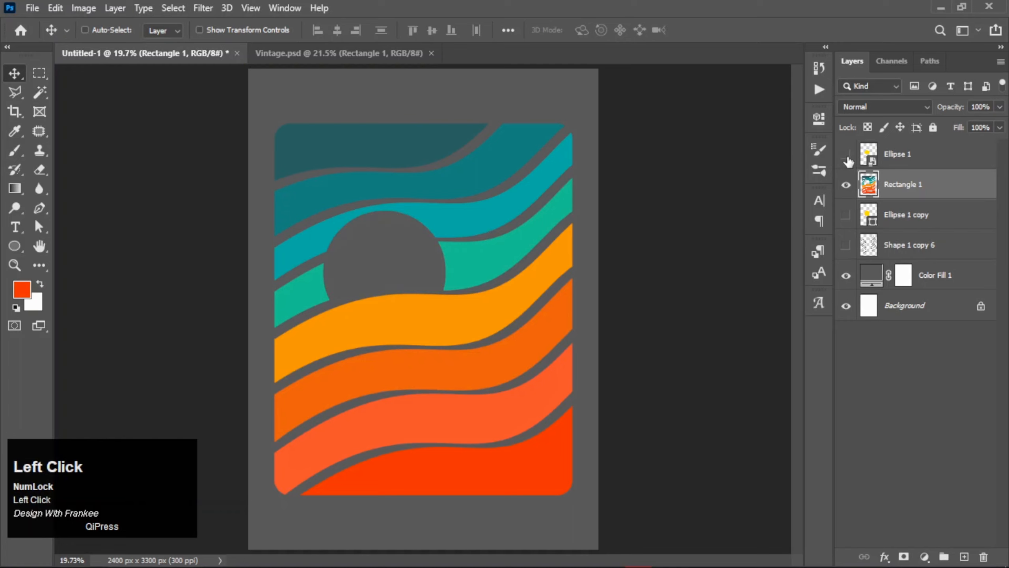
click(847, 215)
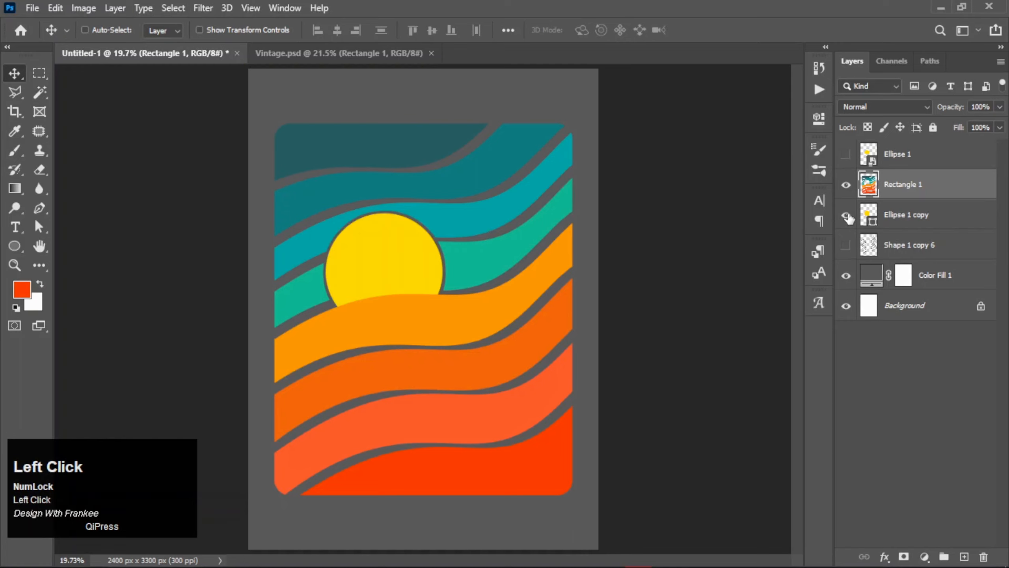
scroll(363, 294, up, 3)
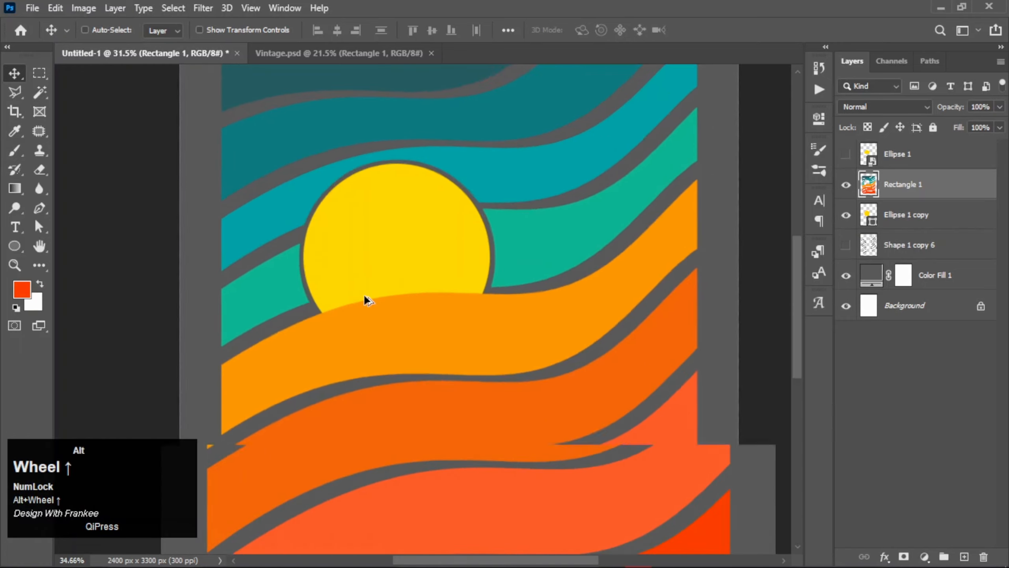
scroll(364, 294, up, 2)
scroll(366, 301, down, 1)
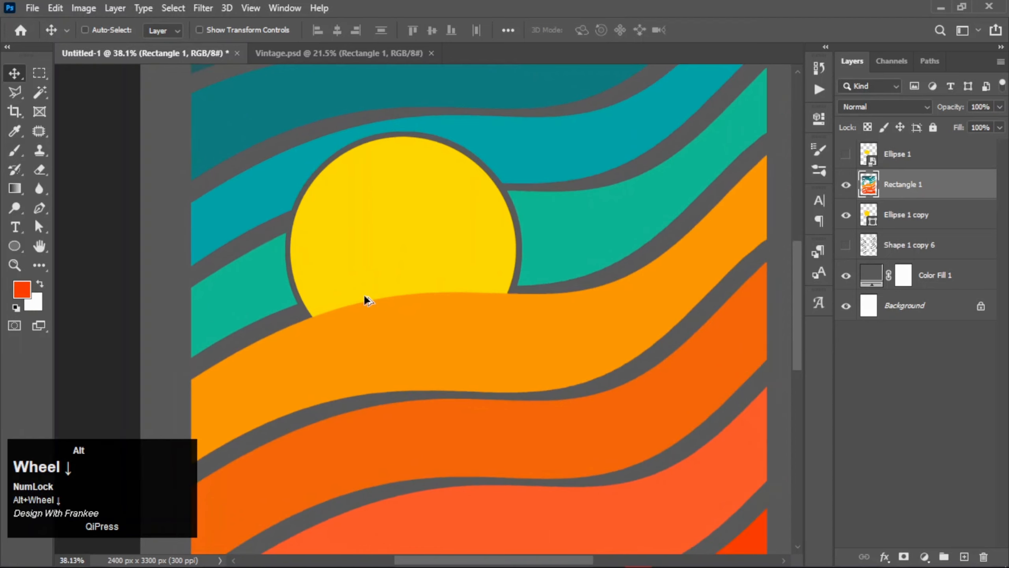
key(ctrl+0)
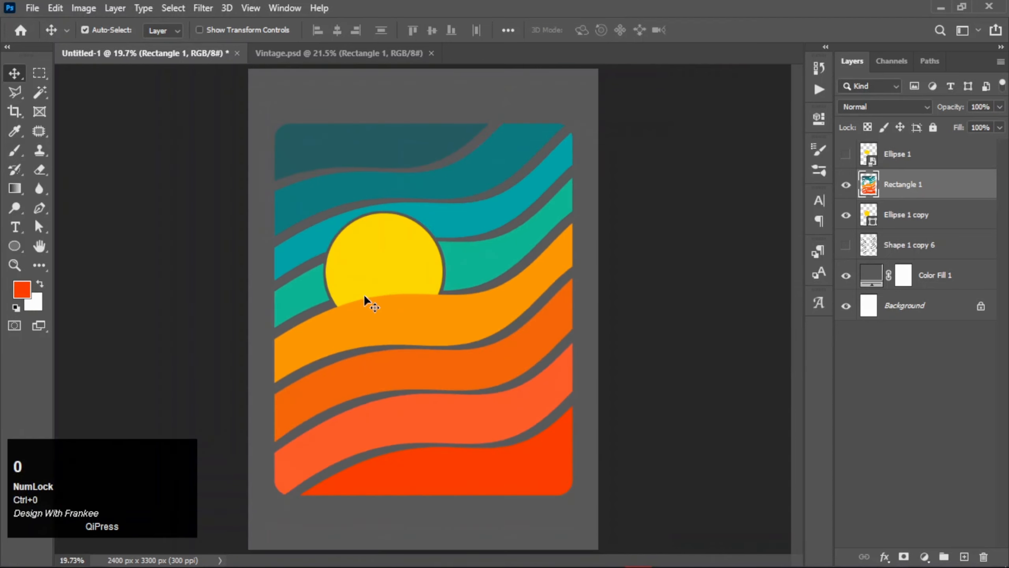
- Rasterize the Ellipse 1 copy layer and merge it with Rectangle 1
click(925, 213)
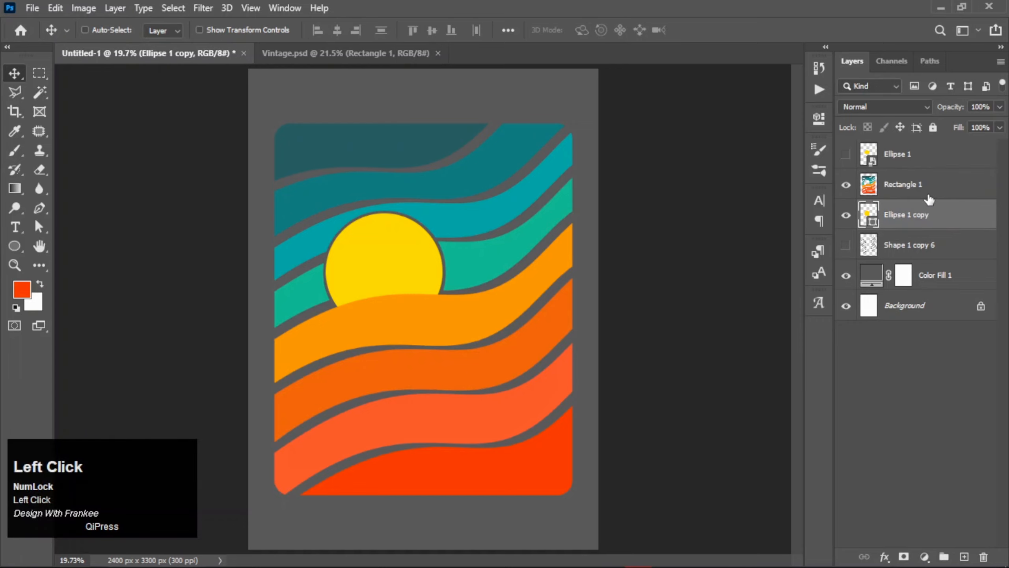
right_click(928, 214)
click(791, 226)
shift+click(911, 190)
right_click(912, 189)
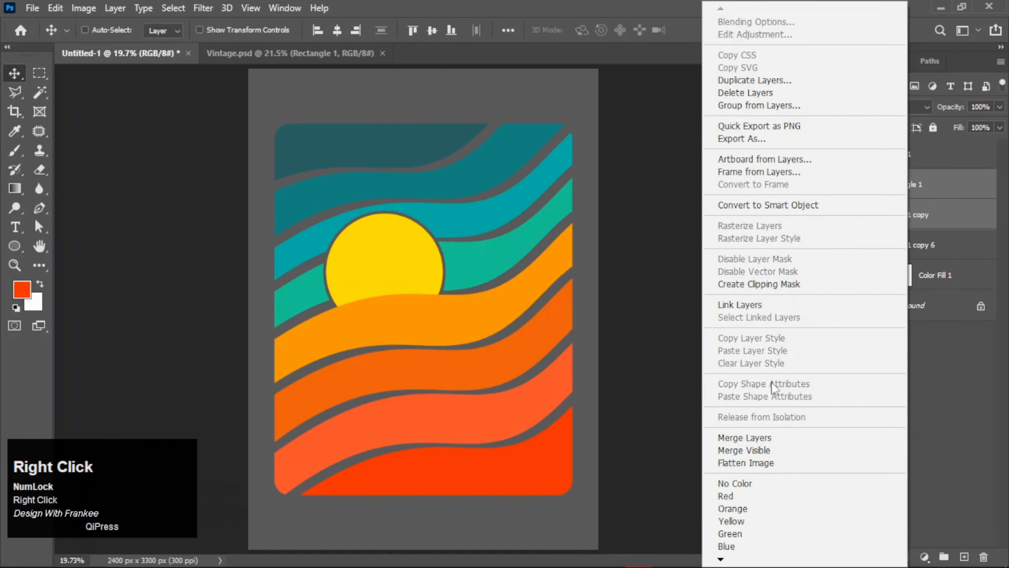
click(763, 438)
- Move the merged Rectangle 1 layer above Ellipse 1 in the layer order
drag(916, 188, 913, 144)
click(847, 156)
click(848, 157)
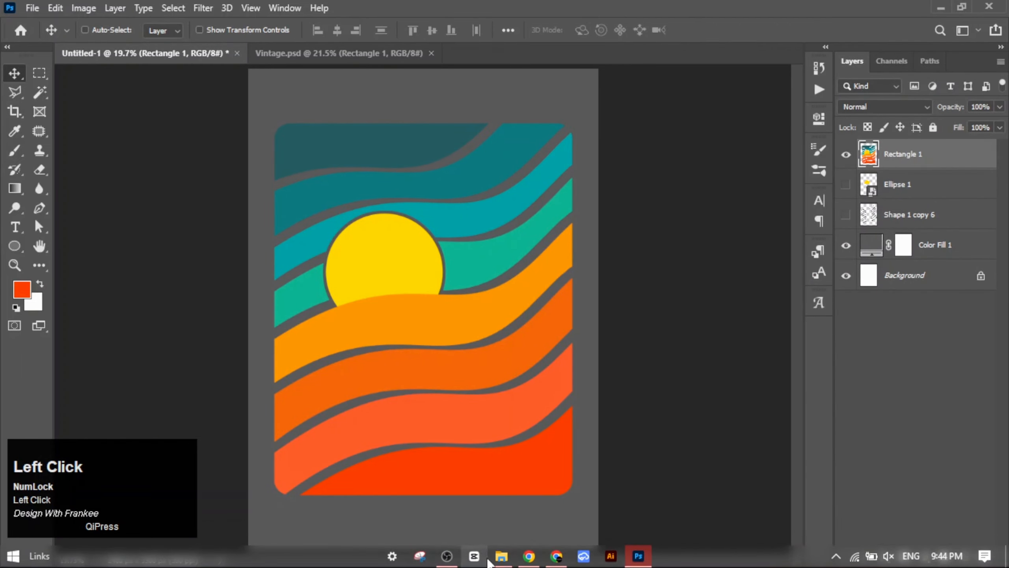
- Place the Texture-PNG image file into the document, scaled to 26.29%, so it covers the banded artwork
click(501, 557)
drag(166, 106, 422, 326)
drag(598, 440, 669, 525)
drag(465, 373, 492, 370)
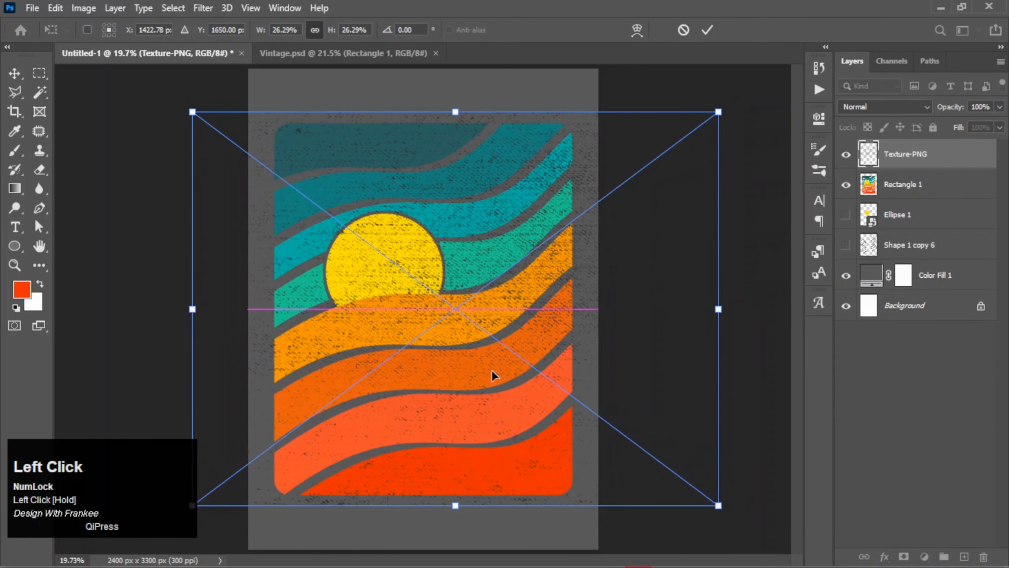
double_click(434, 288)
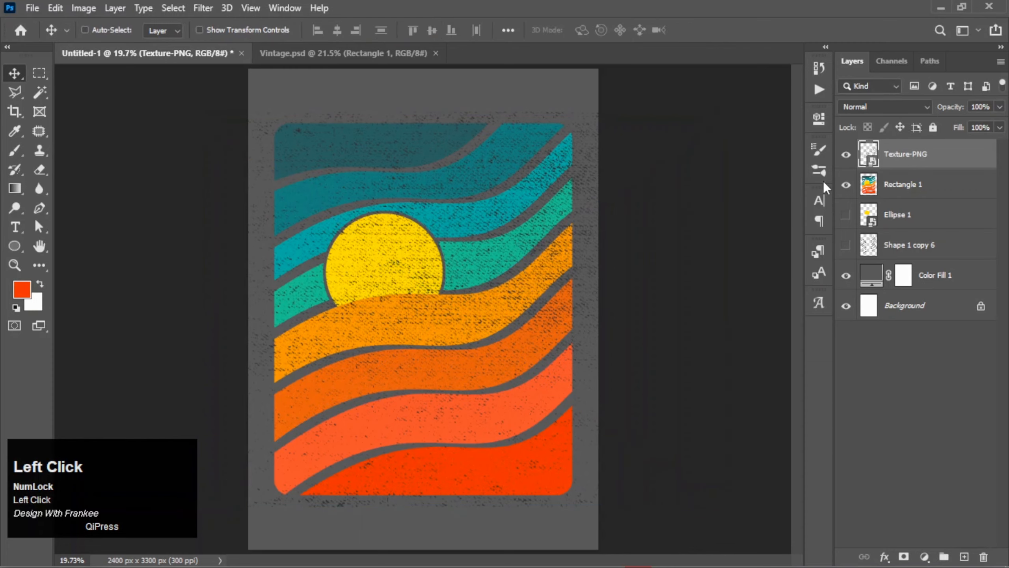
- Load Texture-PNG as a selection, delete it from Rectangle 1, deselect, and hide the texture layer
ctrl+click(864, 158)
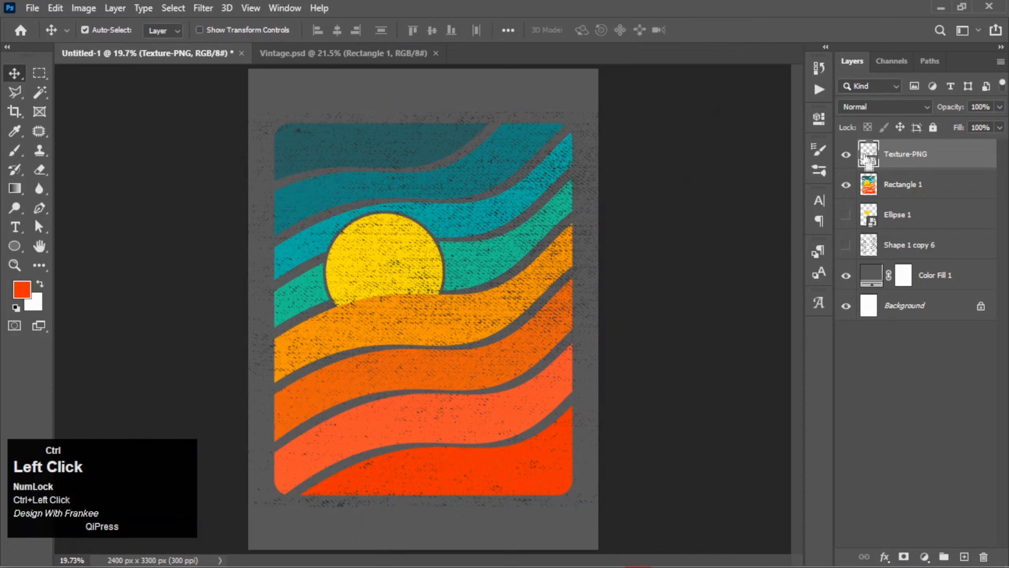
click(922, 189)
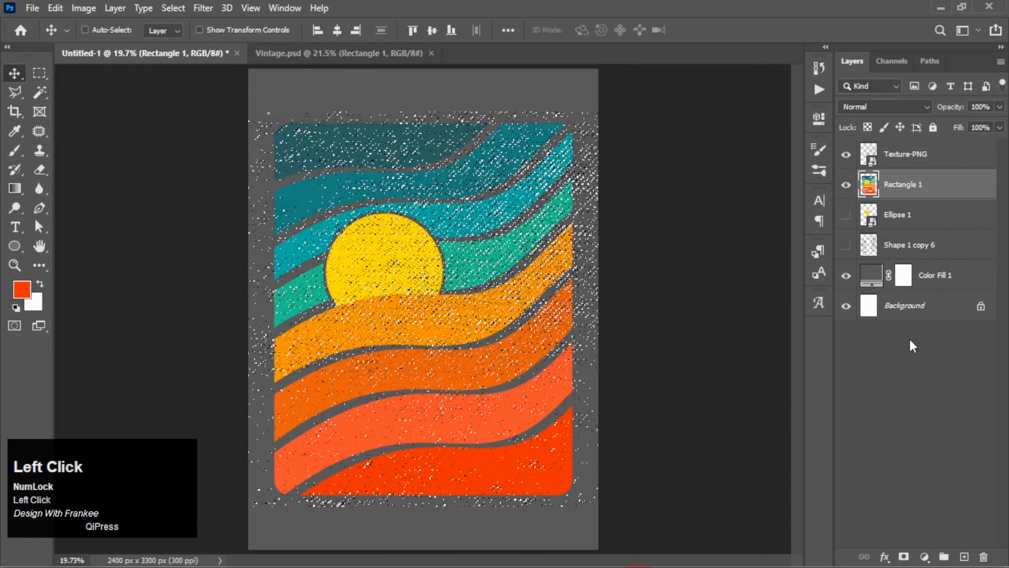
key(ctrl+d)
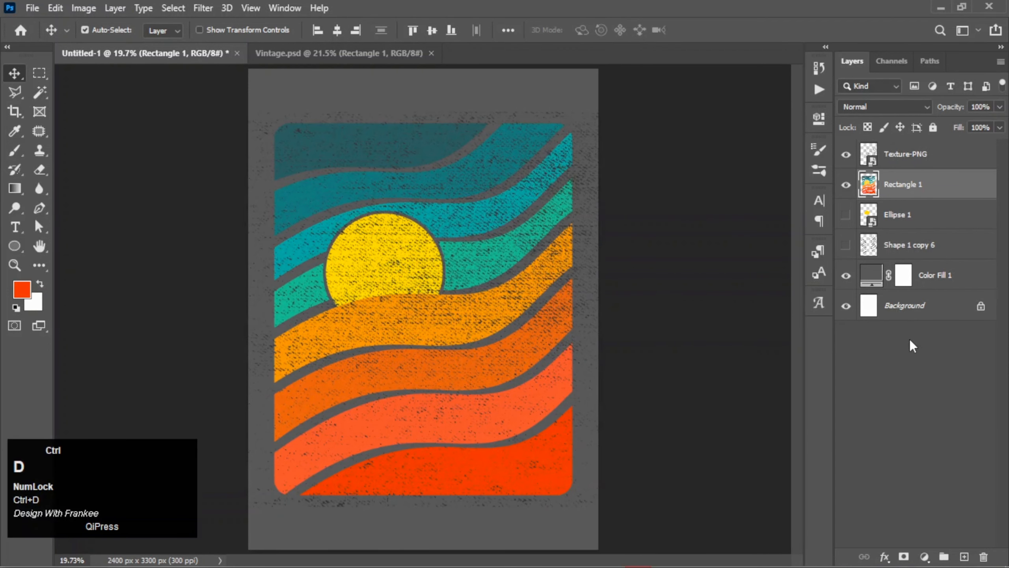
click(846, 156)
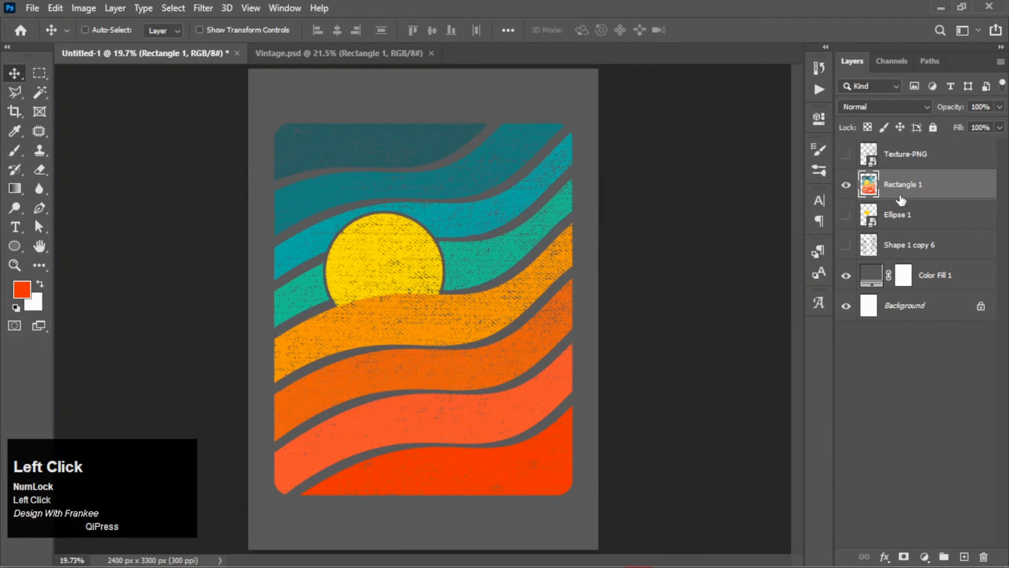
click(846, 185)
click(847, 184)
- Set the Color Fill 1 background layer's color to black (000000)
click(876, 275)
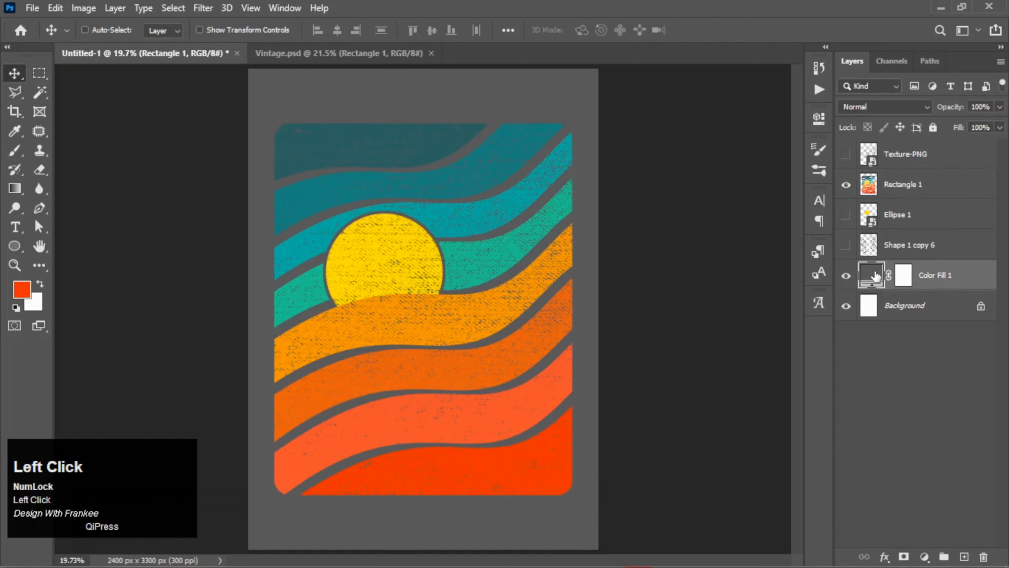
double_click(876, 275)
drag(753, 318, 606, 414)
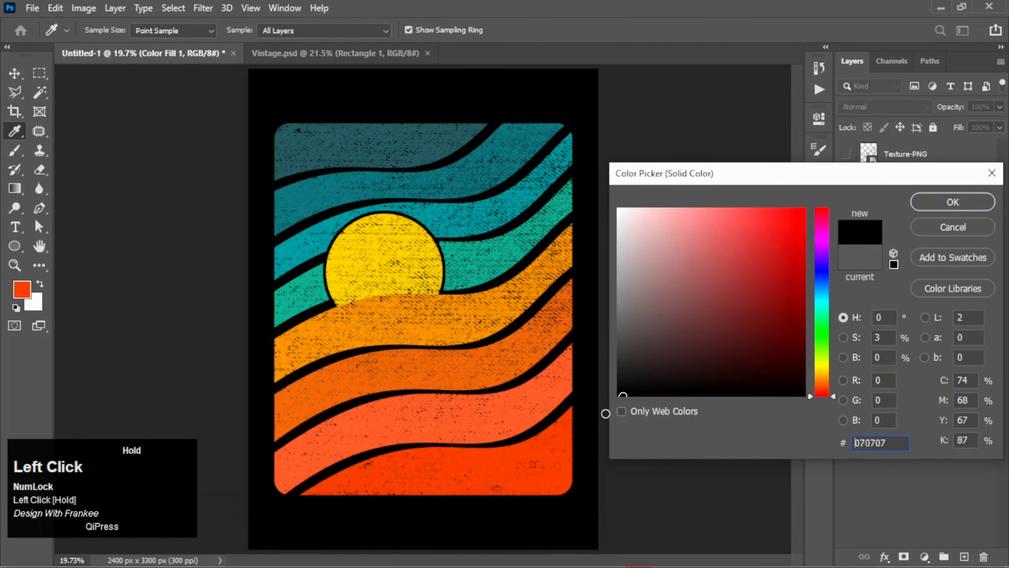
click(935, 203)
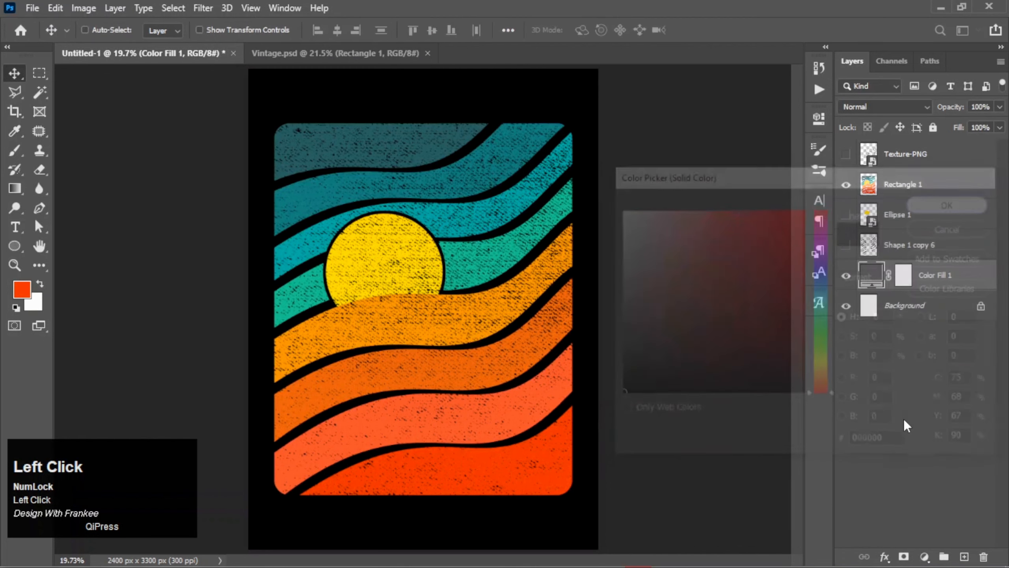
key(ctrl+0)
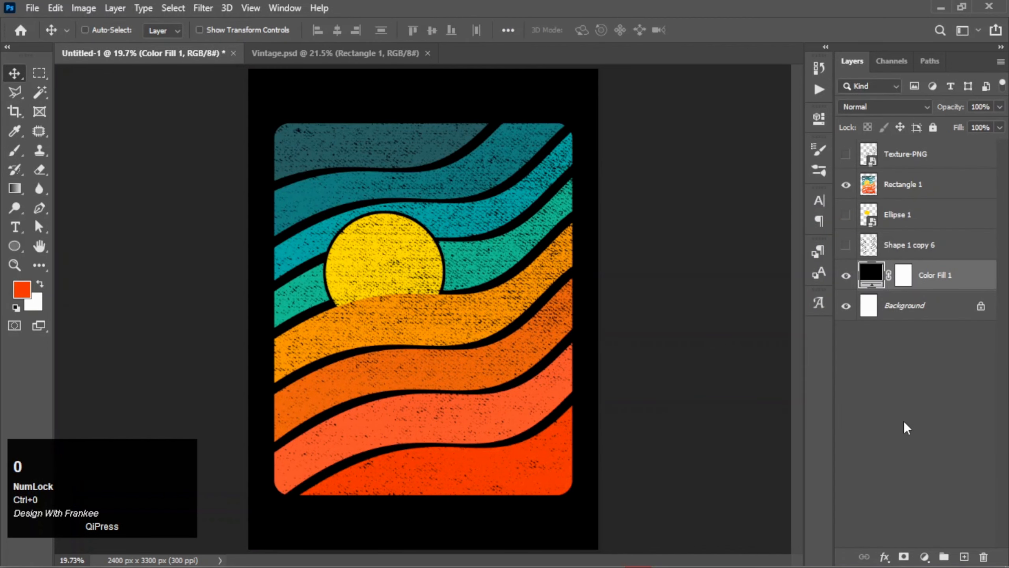